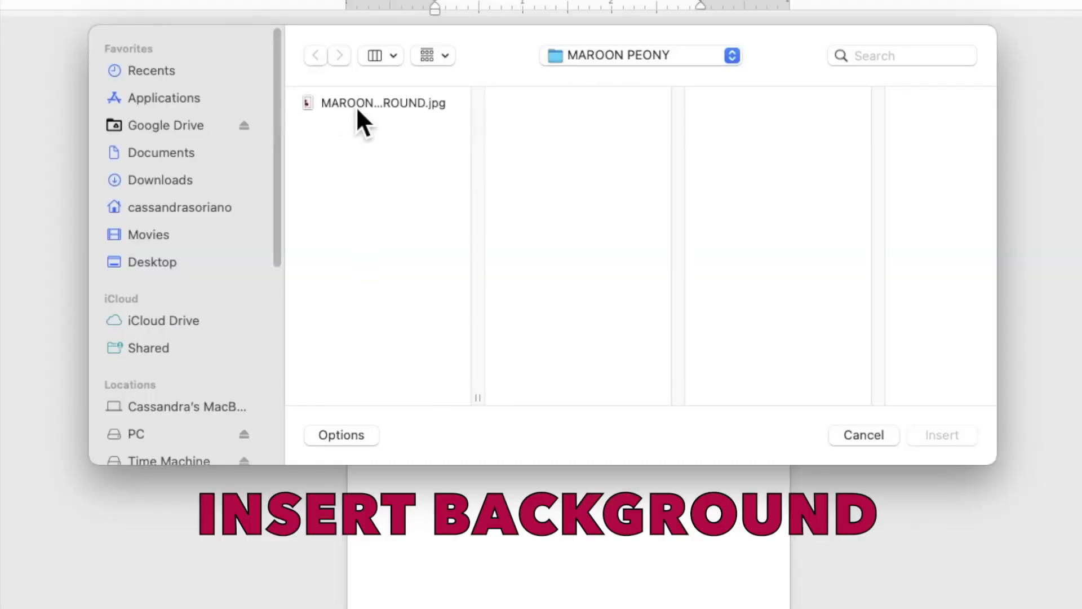
Insert the maroon peony JPG behind the text and stretch it to fill the page at 8.96" by 5.04".
click(379, 151)
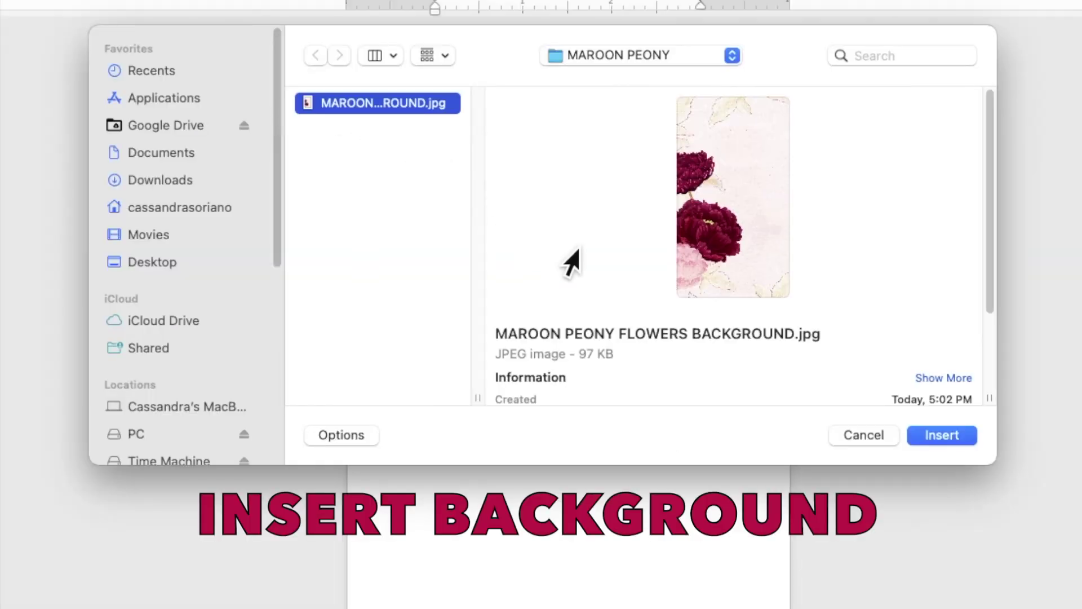
click(948, 438)
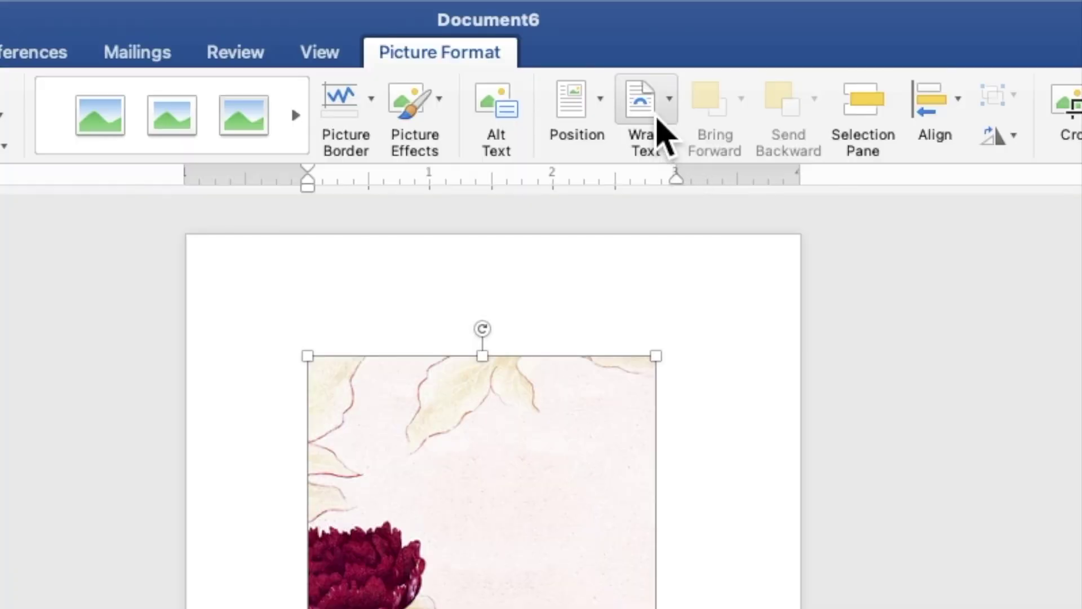
click(634, 41)
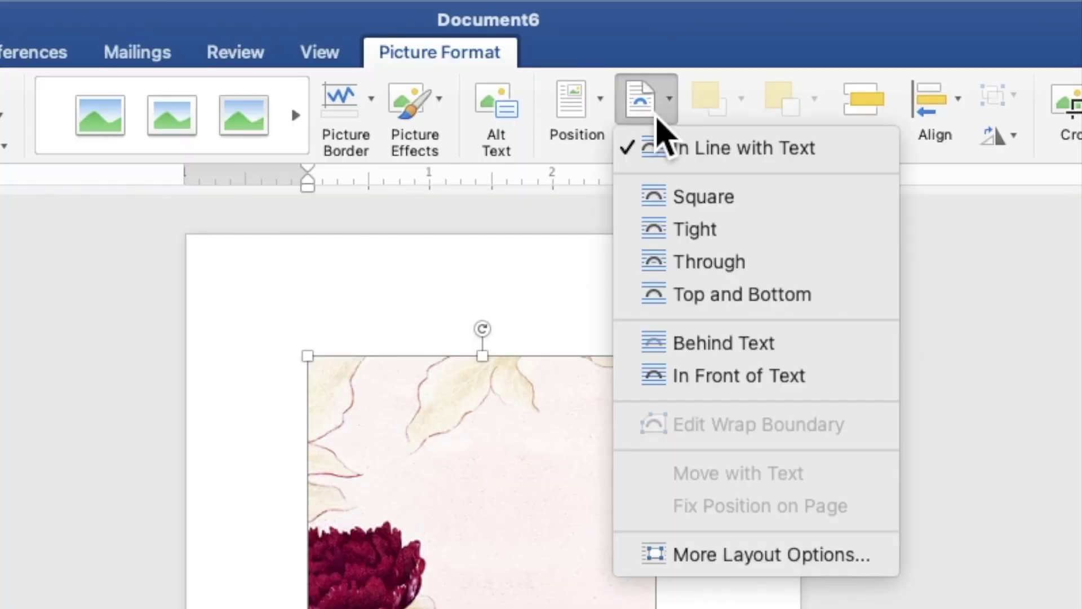
click(711, 344)
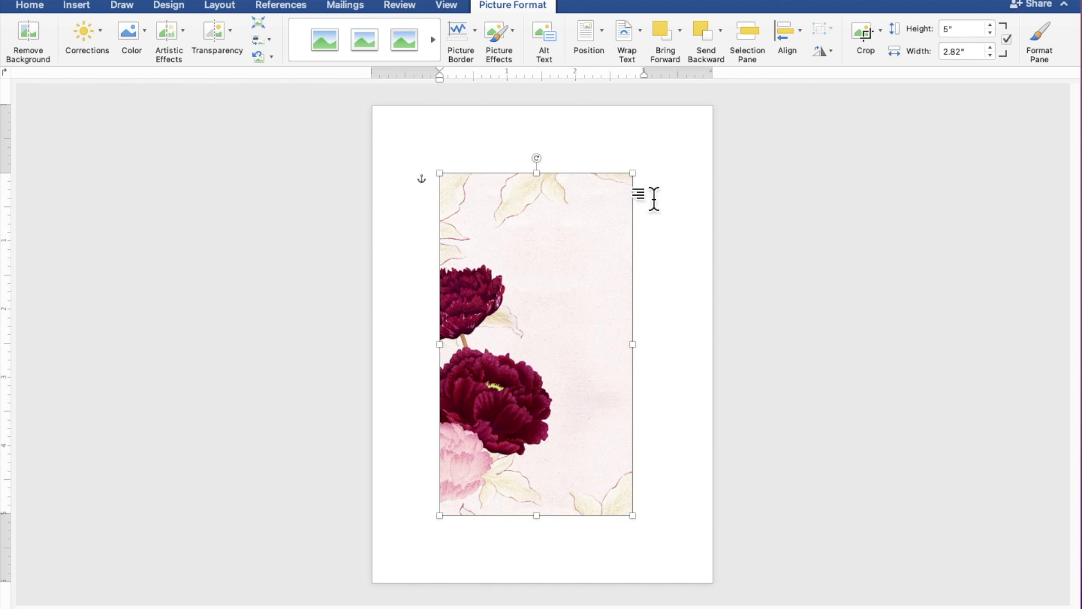
drag(632, 224, 565, 158)
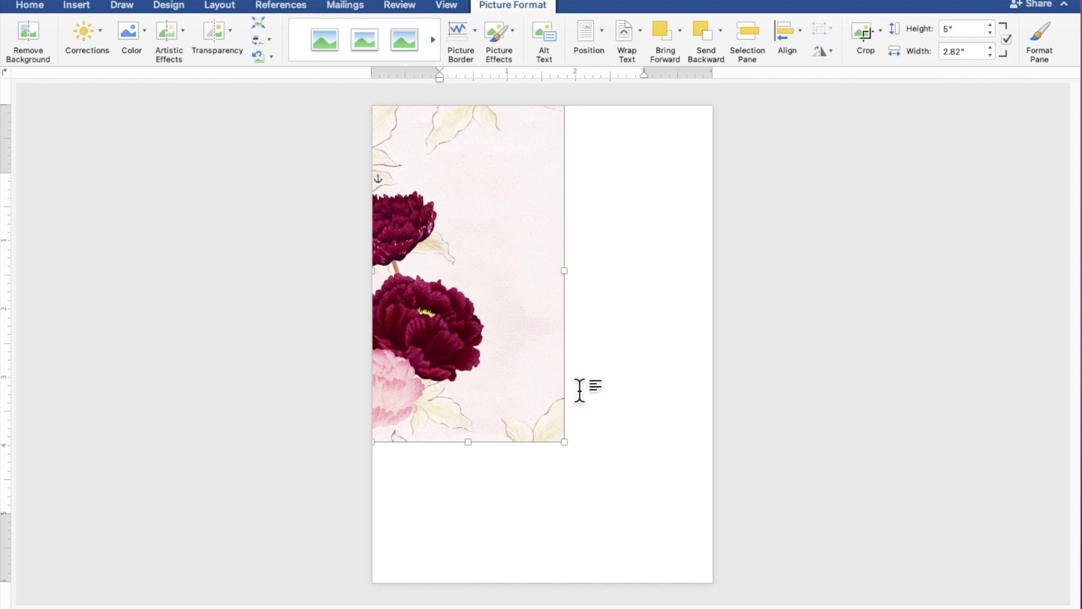
drag(566, 445, 719, 576)
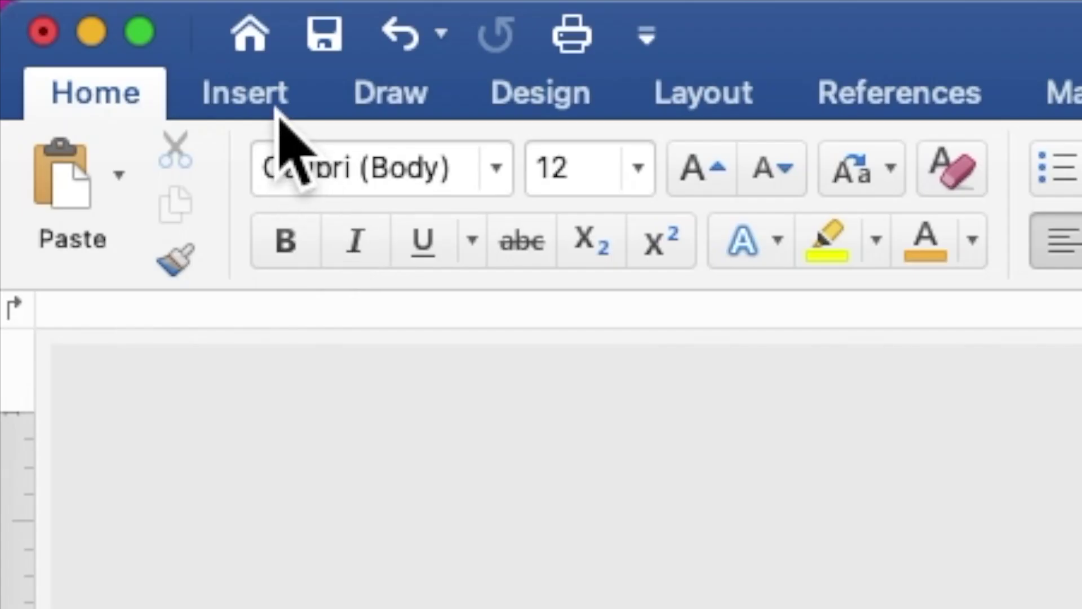
Draw a 3.23" by 3.08" blue rectangle over the upper-middle page and make it accept text.
click(265, 101)
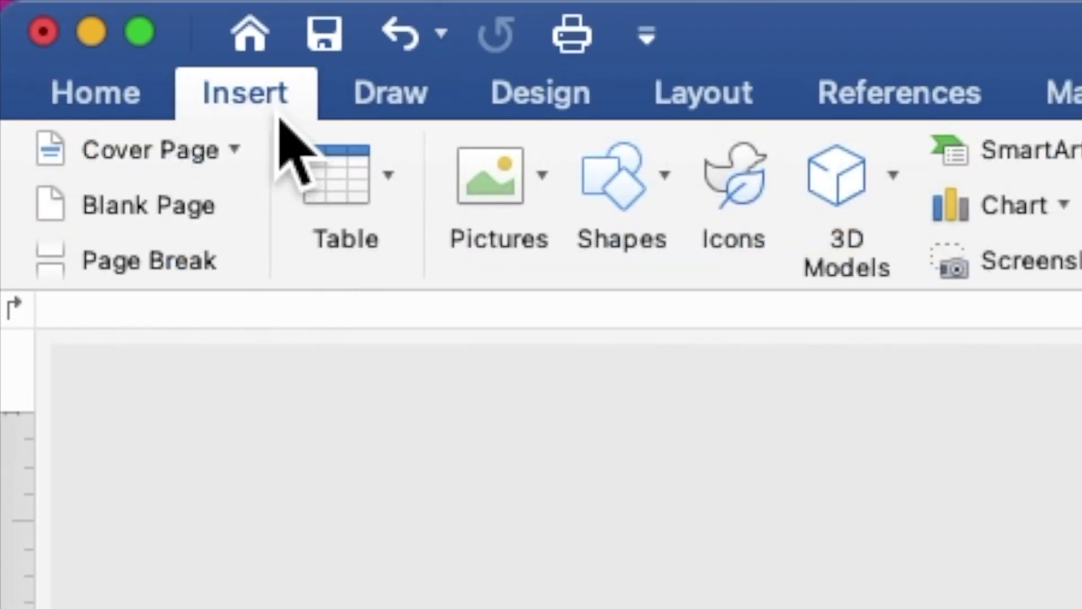
click(606, 196)
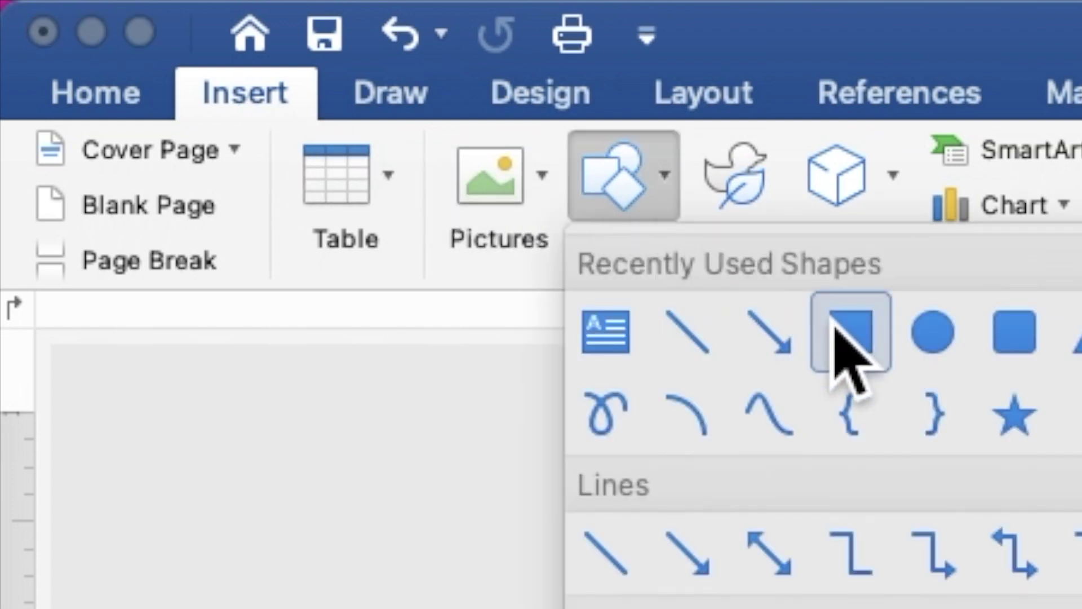
click(864, 349)
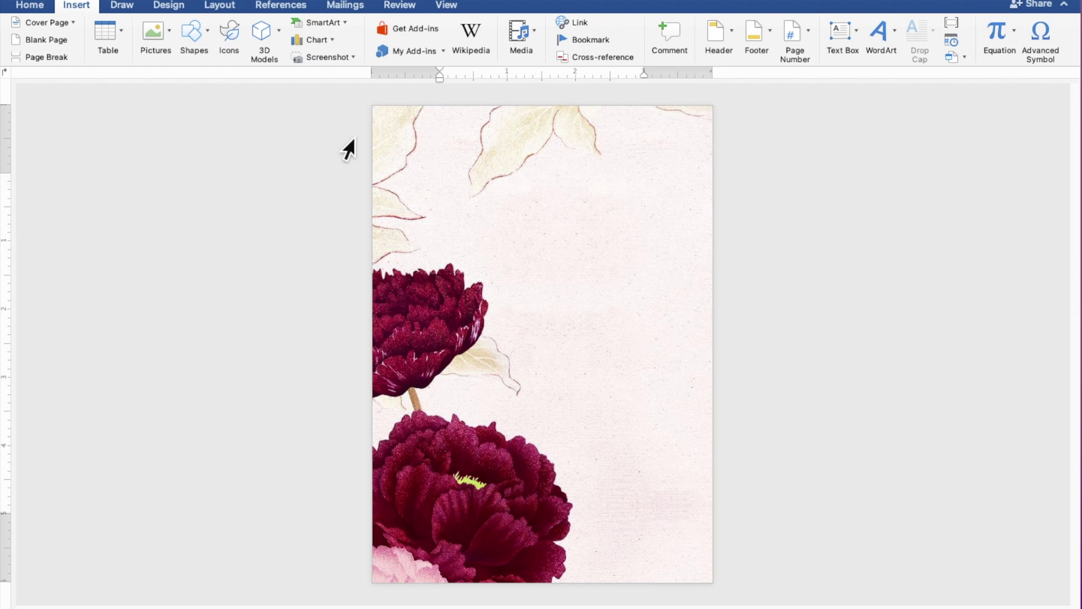
drag(437, 167, 659, 397)
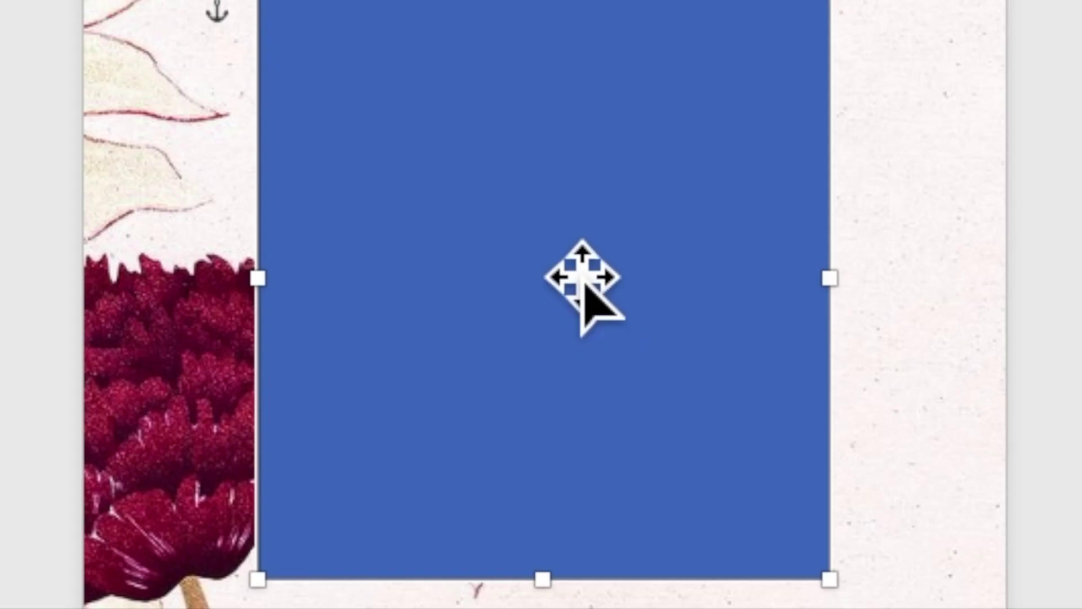
right_click(548, 269)
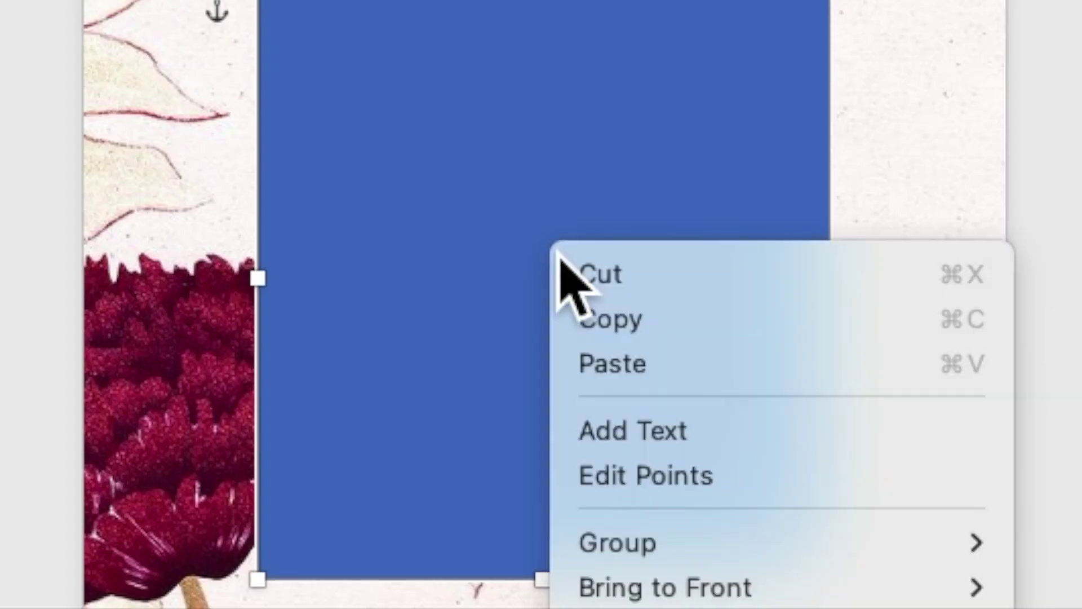
click(625, 440)
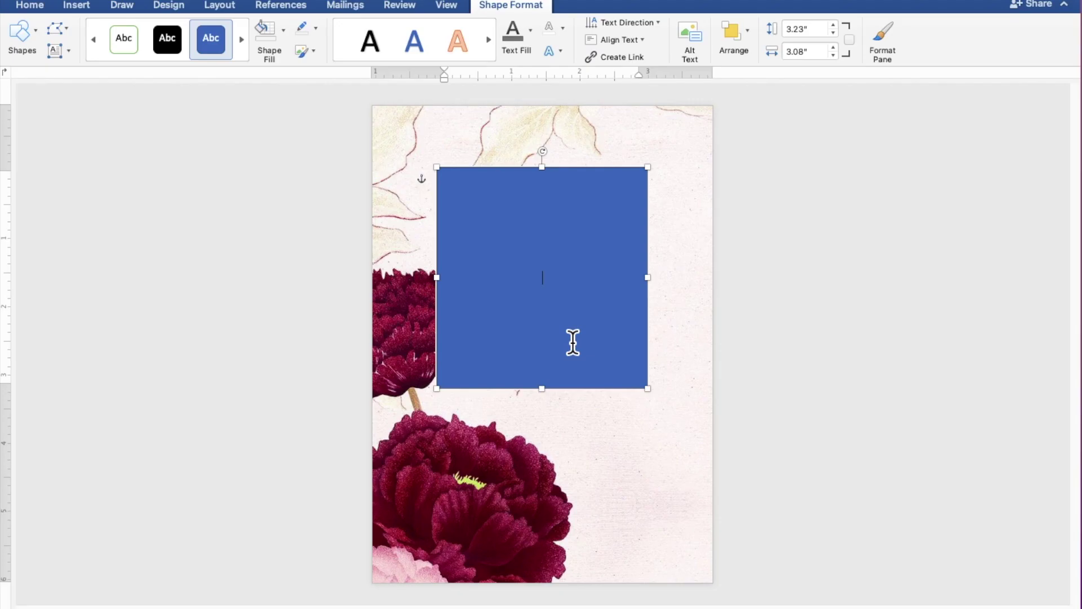
scroll(573, 342, up, 10)
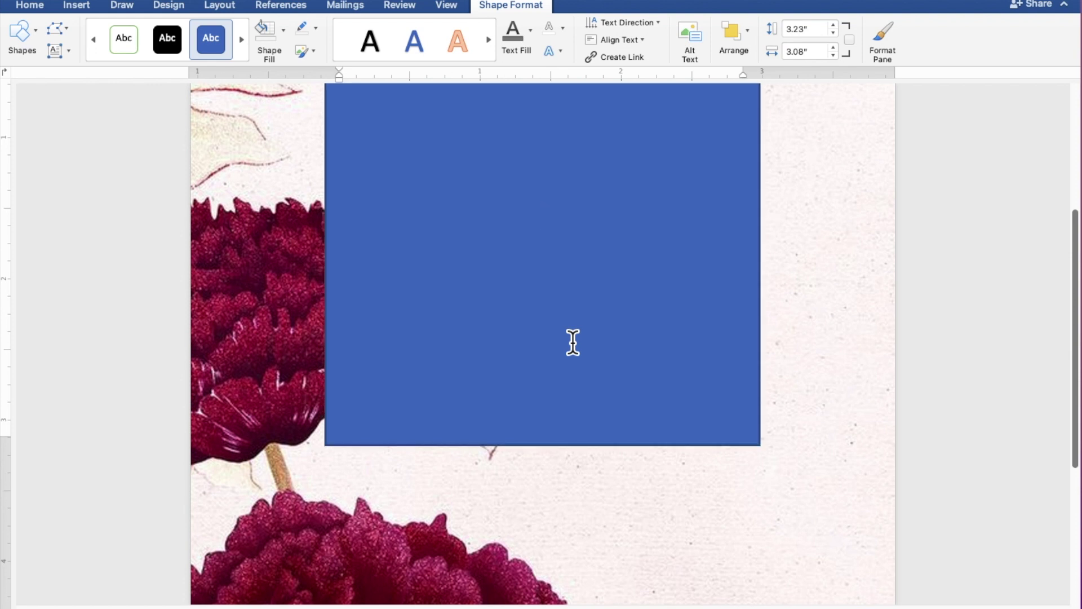
scroll(573, 342, up, 3)
scroll(573, 342, up, 2)
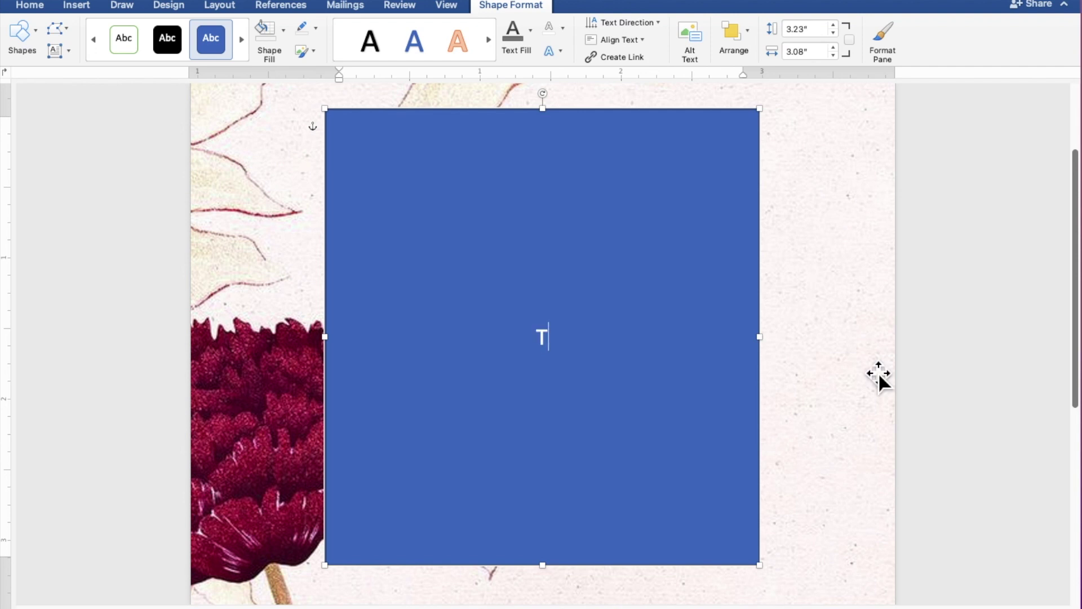
Type 'TOGETHER WITH THEIR FAMILIES', then the groom's name, 'AND', and the bride's name on separate lines.
text(GETHE)
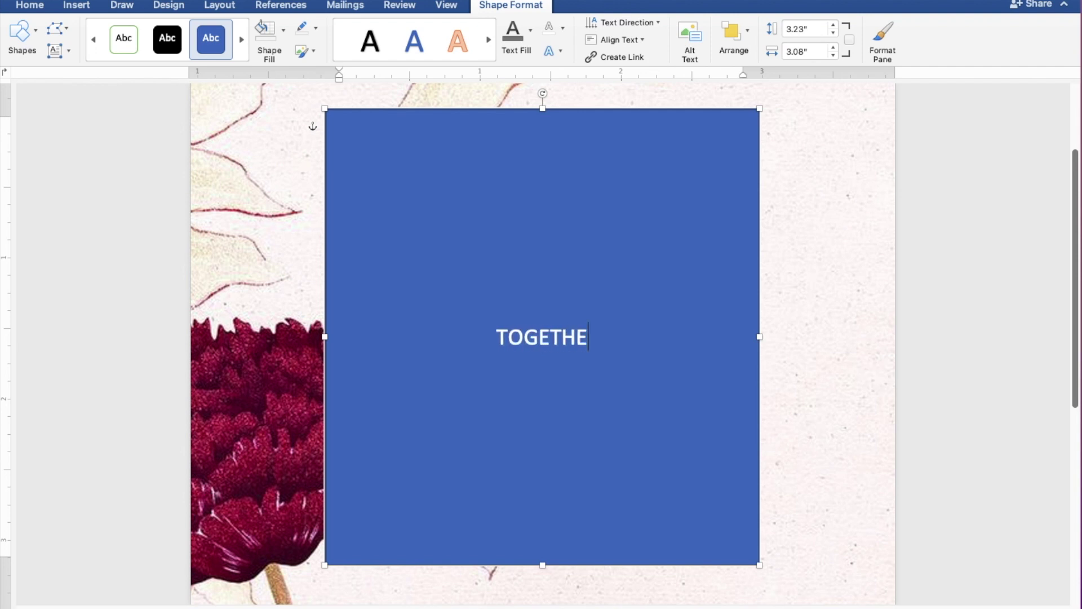
text(R WITH)
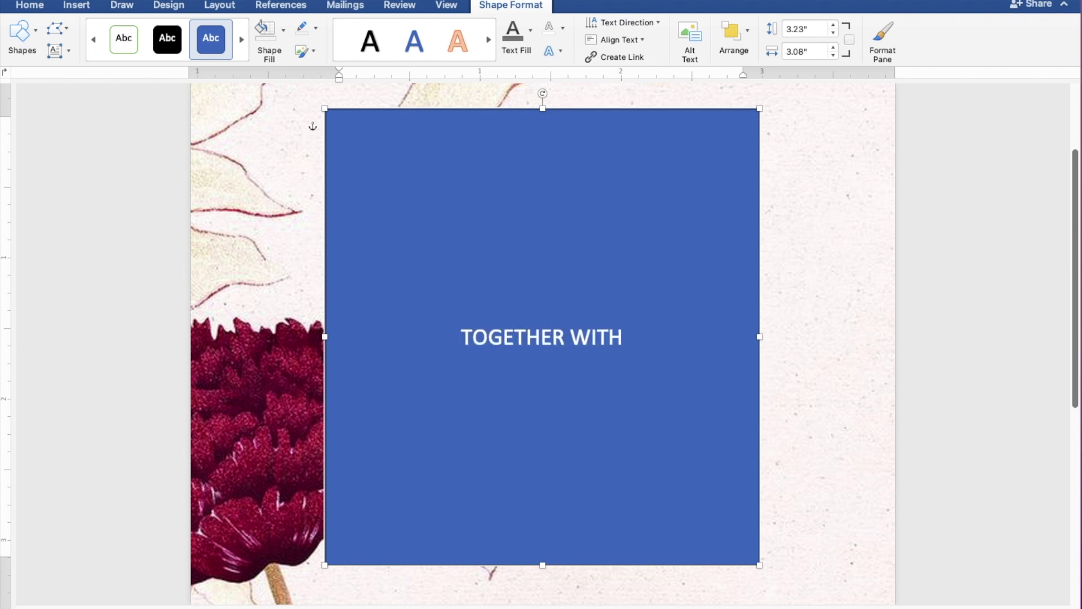
text( THE)
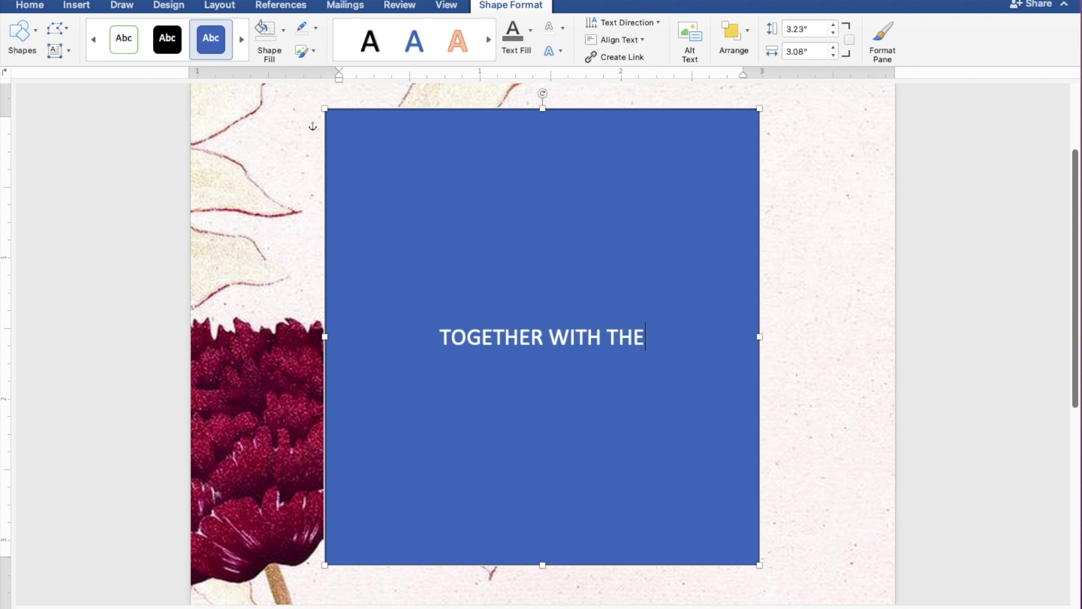
text(IR FAMI)
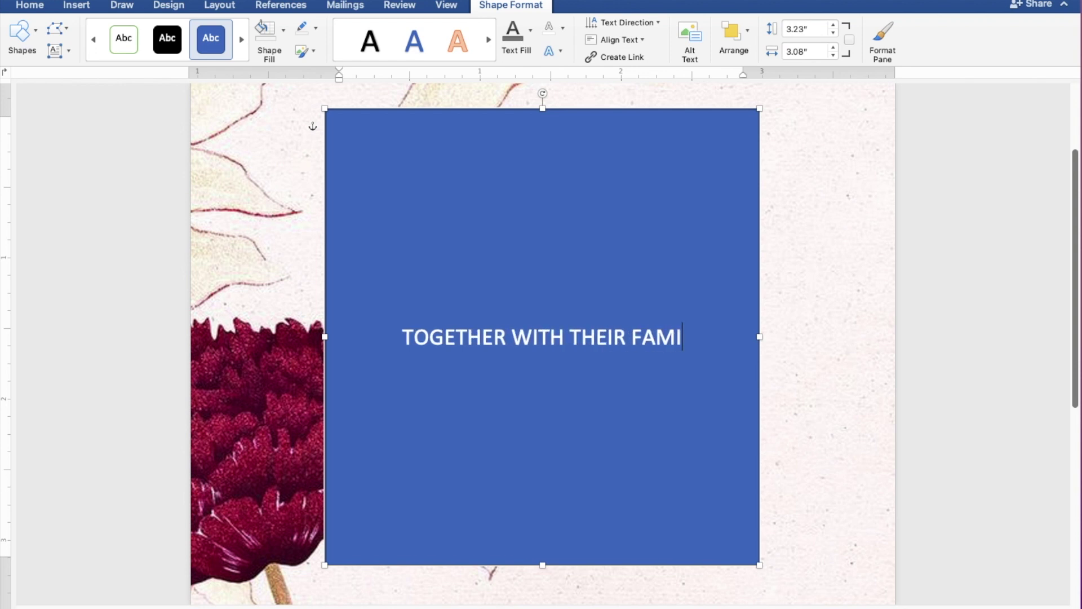
text(LIES)
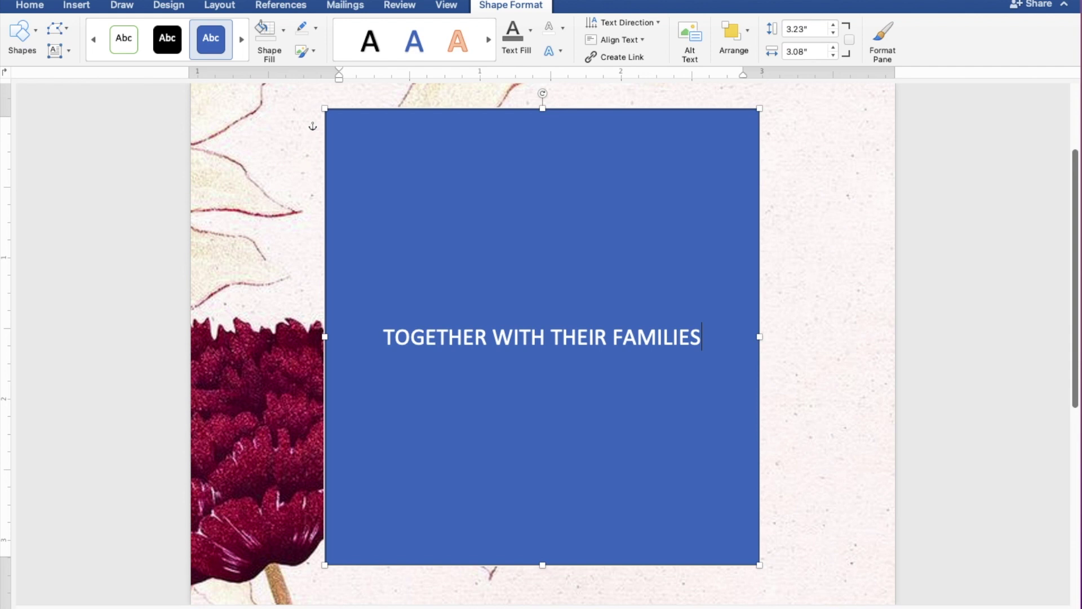
key(Return)
key(Return)
key(Return)
key(Return)
text(AND)
key(Return)
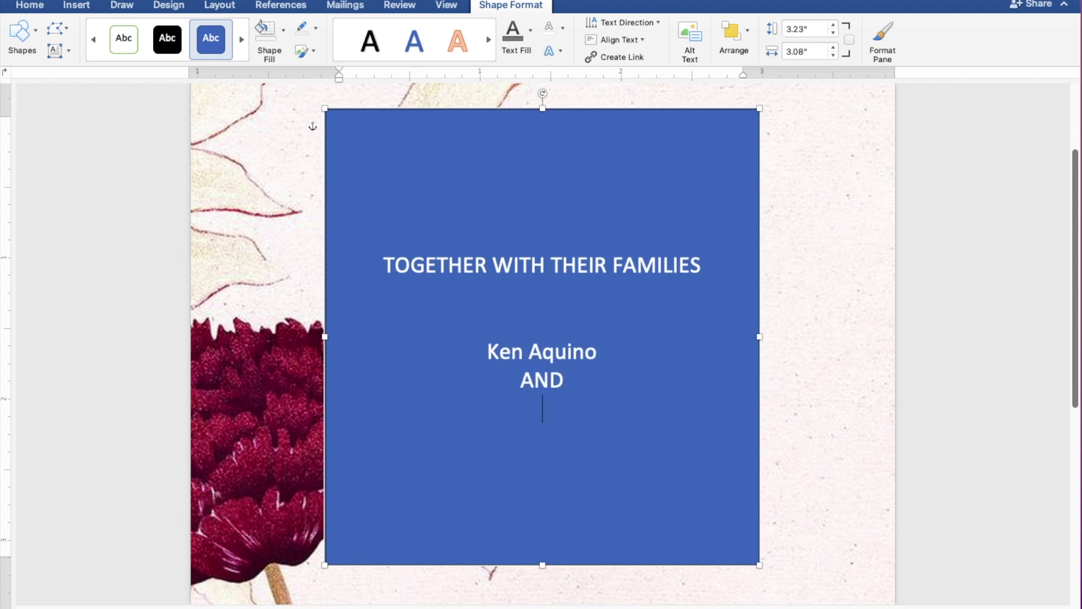
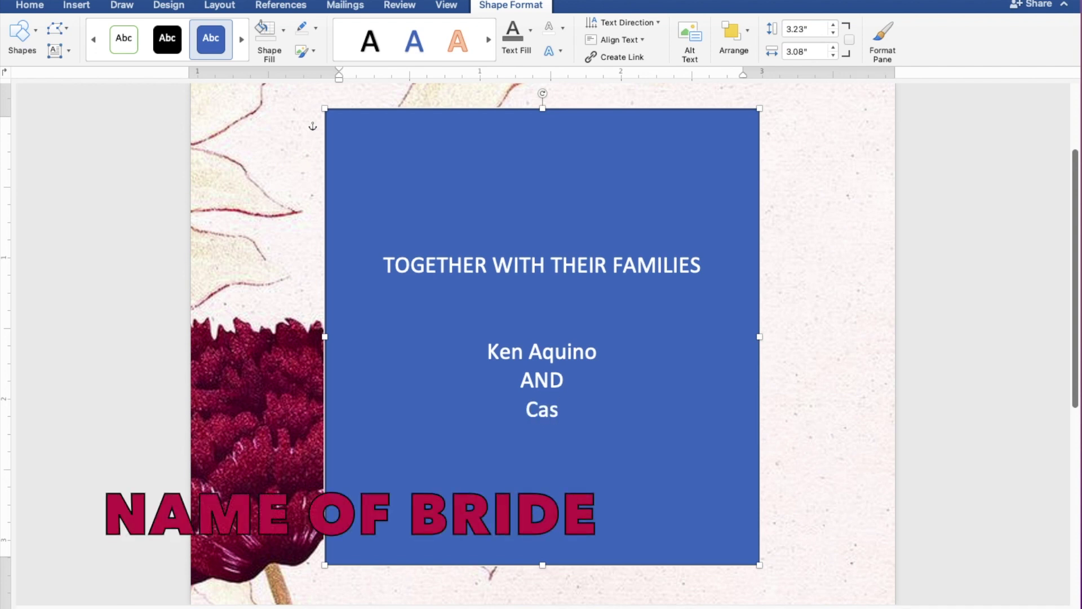
key(Return)
key(Return)
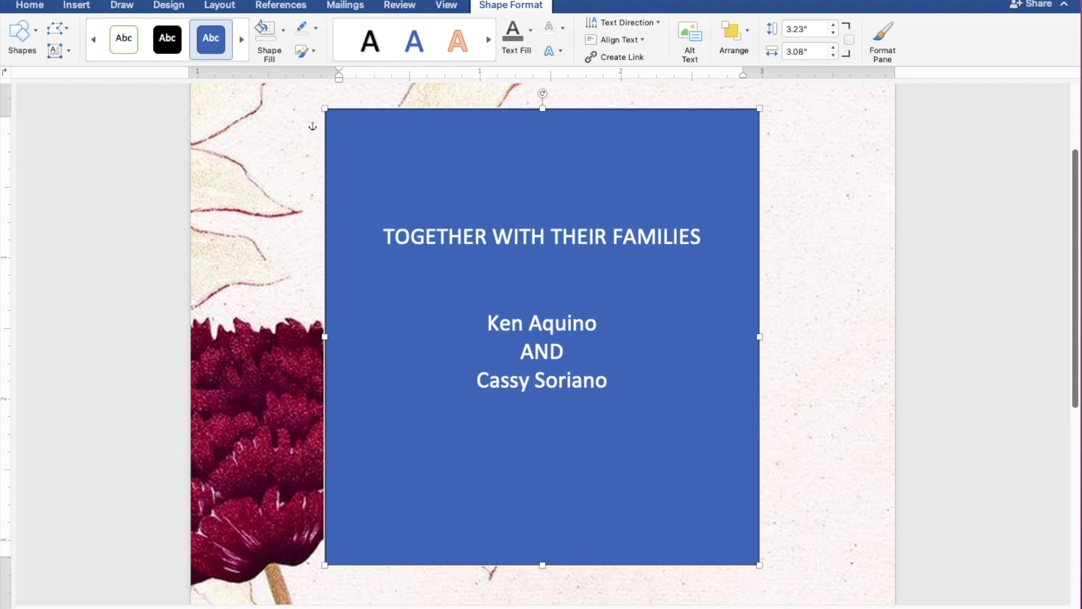
key(Return)
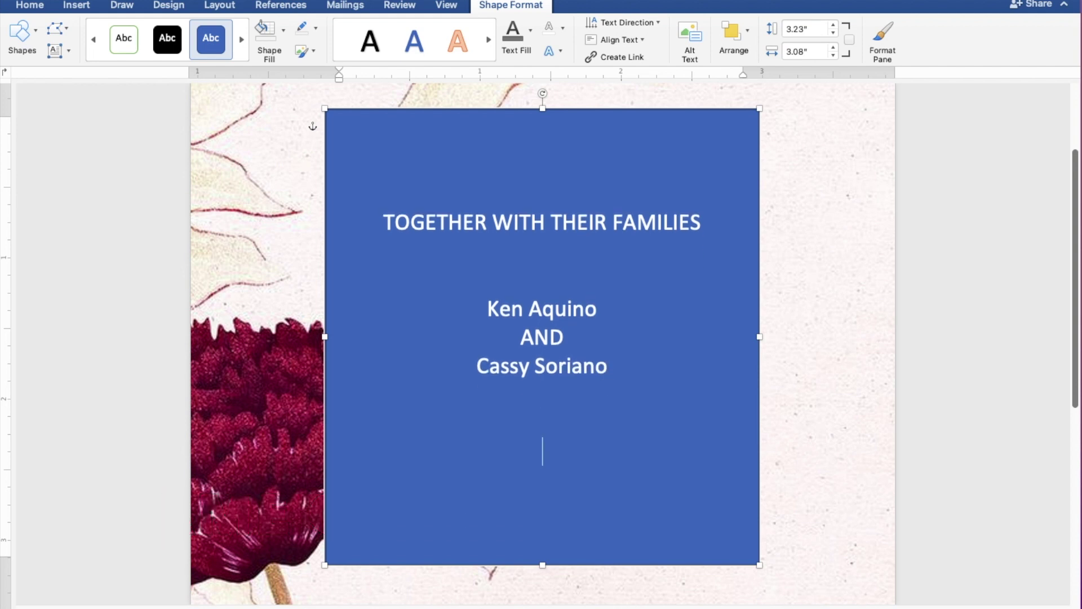
Add the lines 'REQUEST THE PLEASURE OF YOUR PRESENCE' and 'AS THEY JOYFULLY UNITE IN MARRIAGE'.
text(REQUEST THE PLEASURE OF YOU)
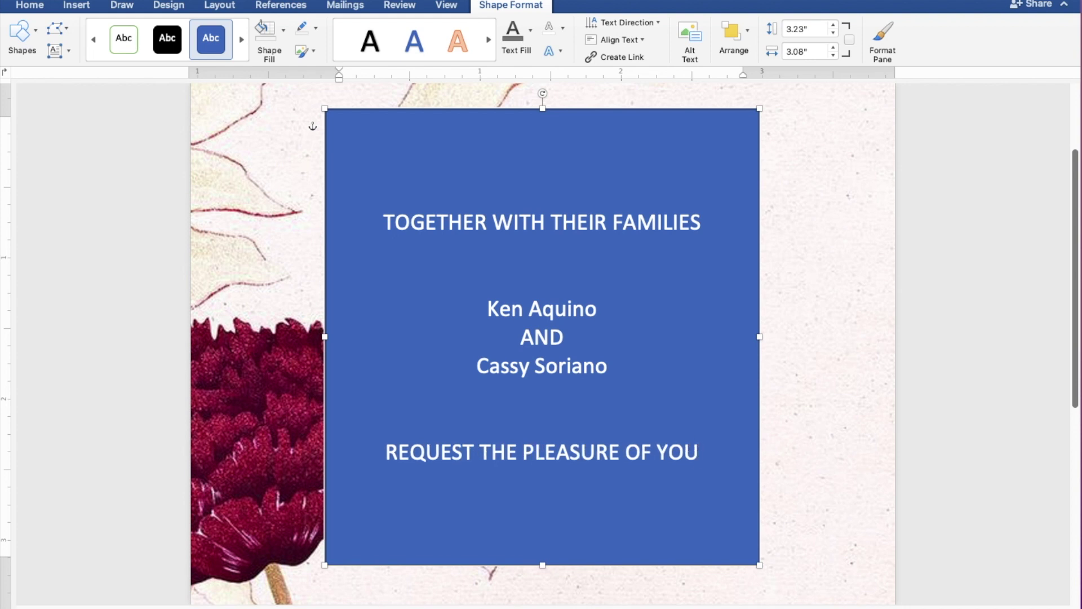
text(R PRE)
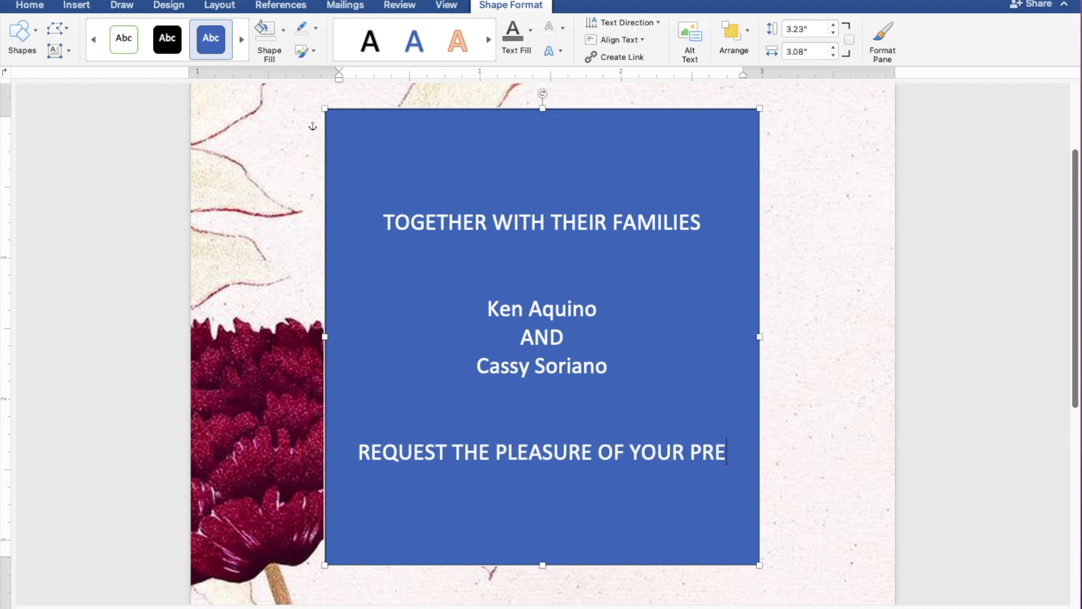
text(SENCE)
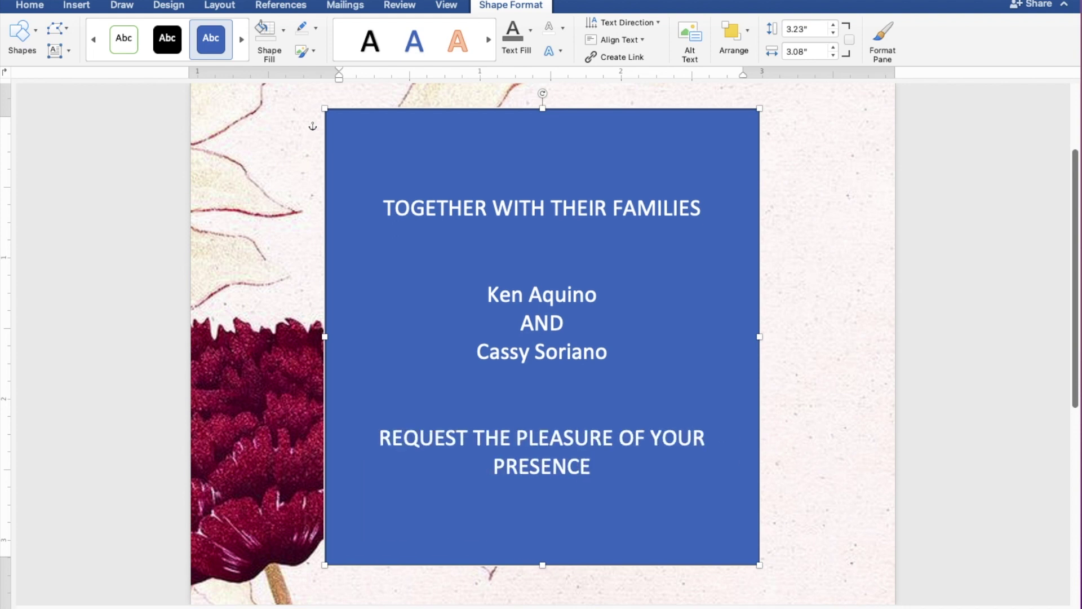
key(Return)
text(AS)
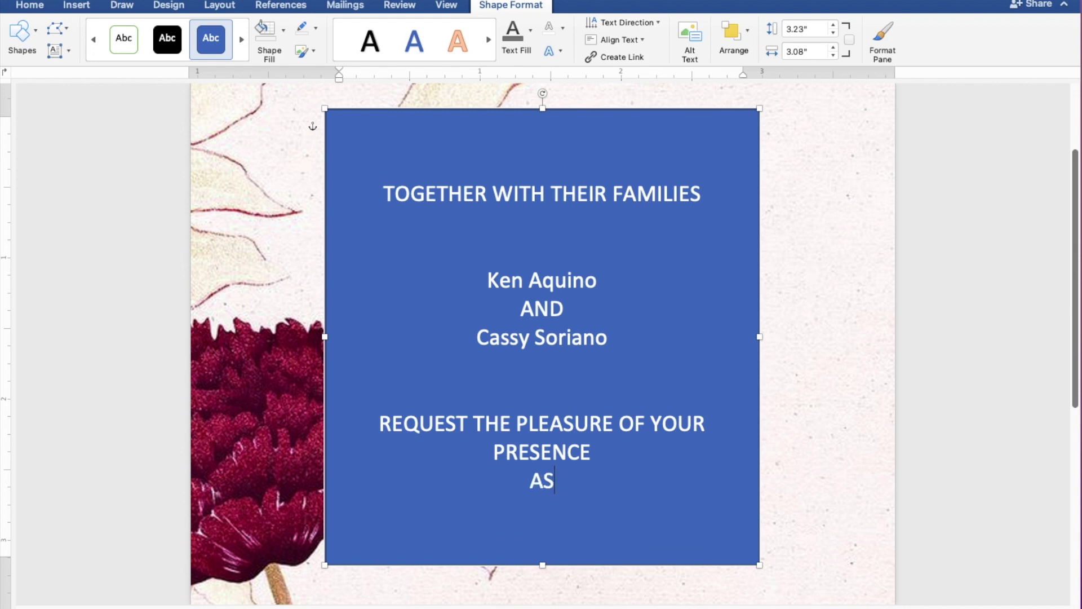
text( THE)
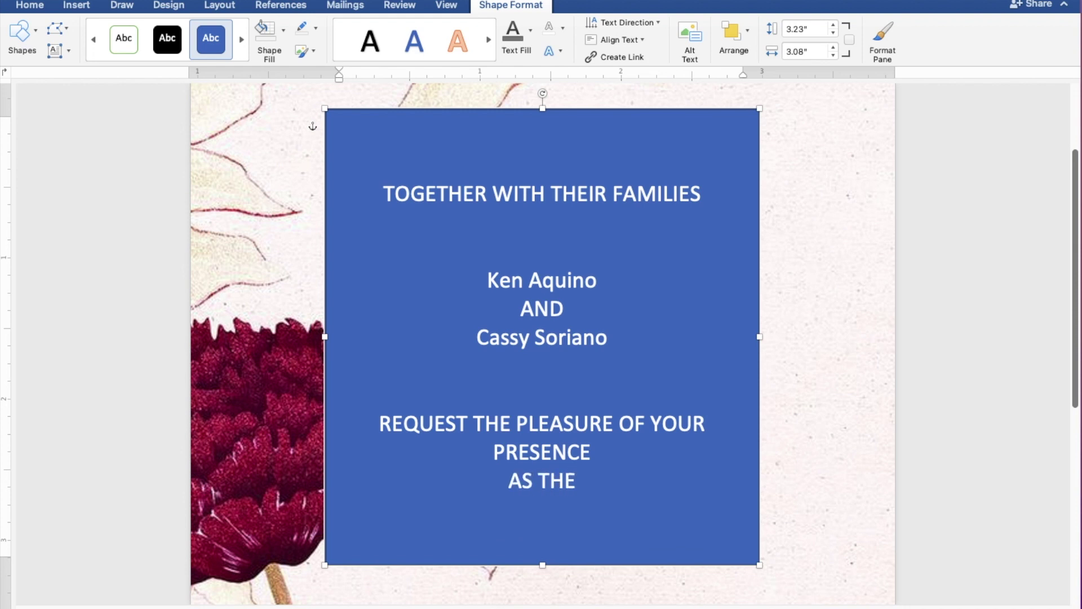
text(Y JO)
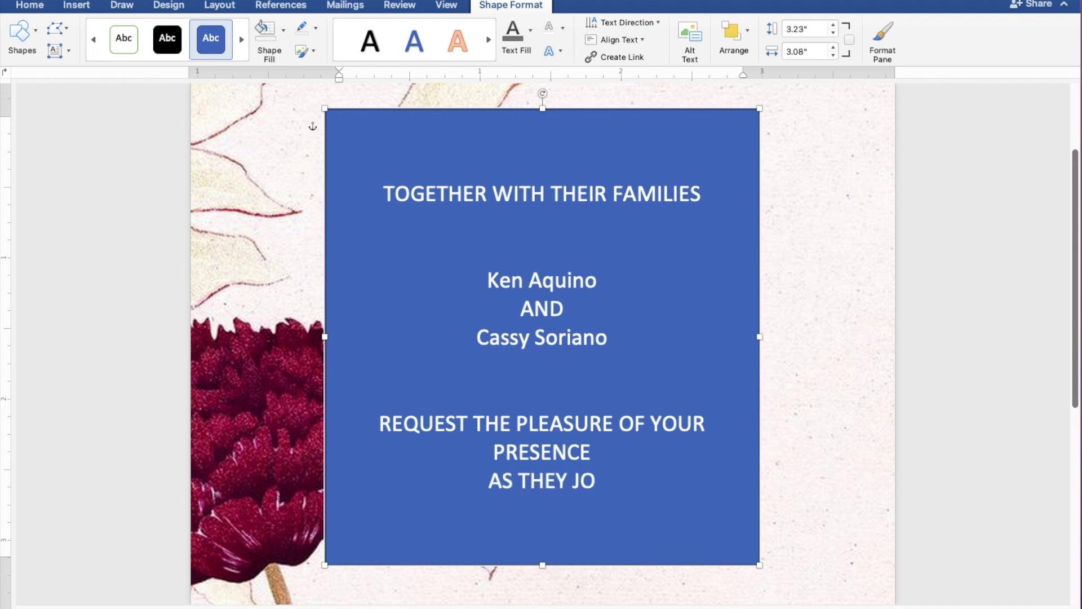
text(YFULL)
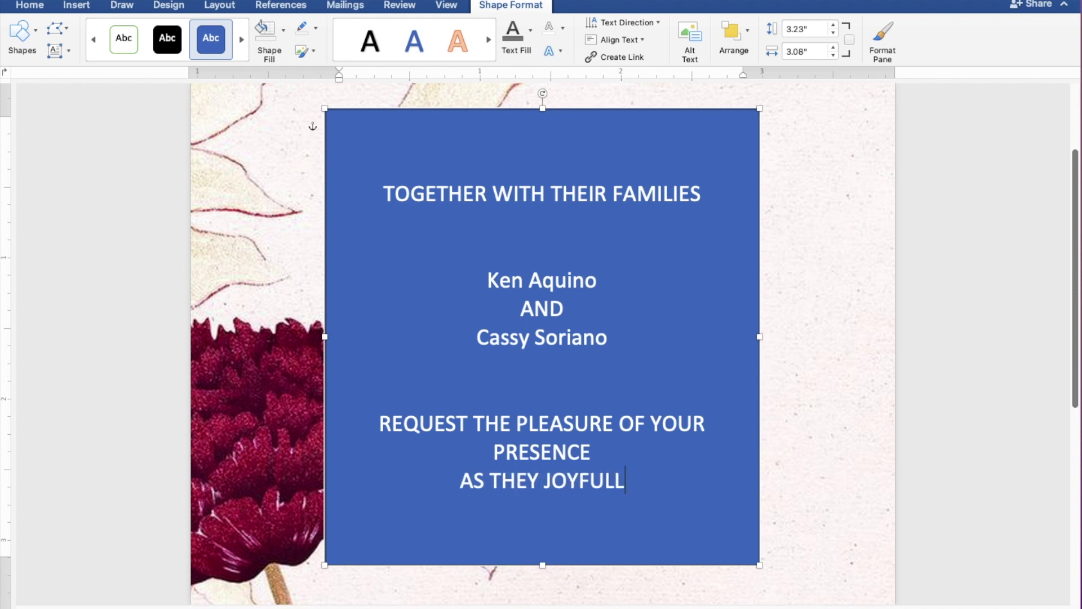
text(Y UN)
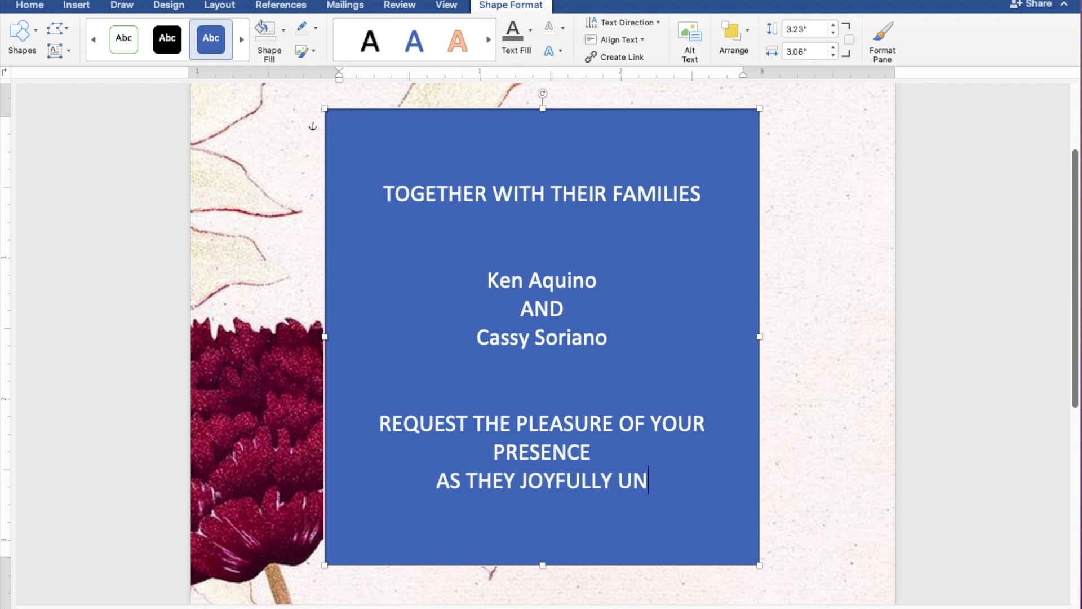
text(ITE I)
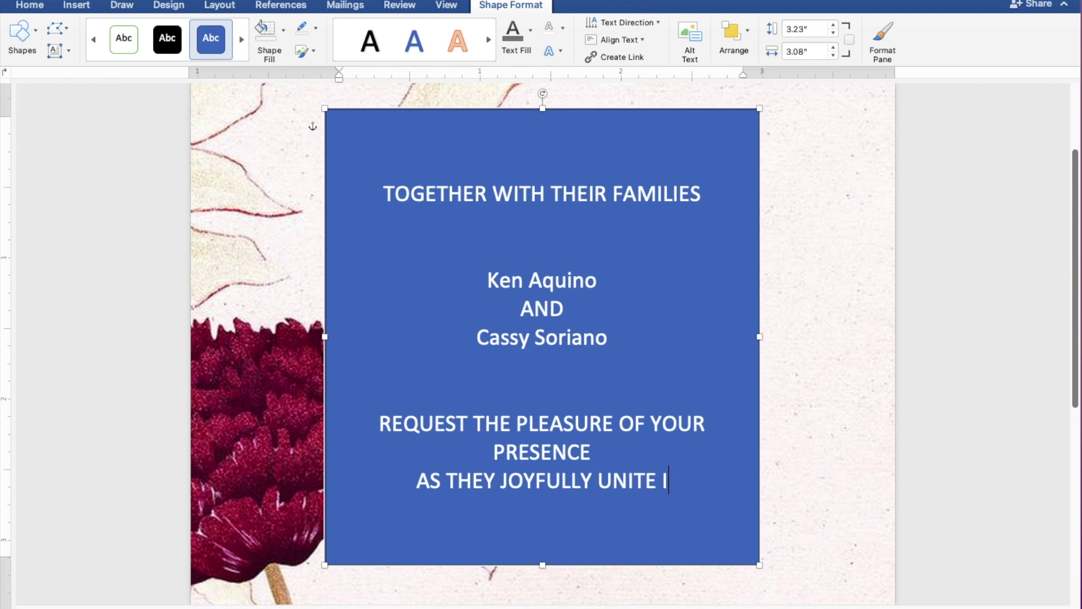
text(N MAR)
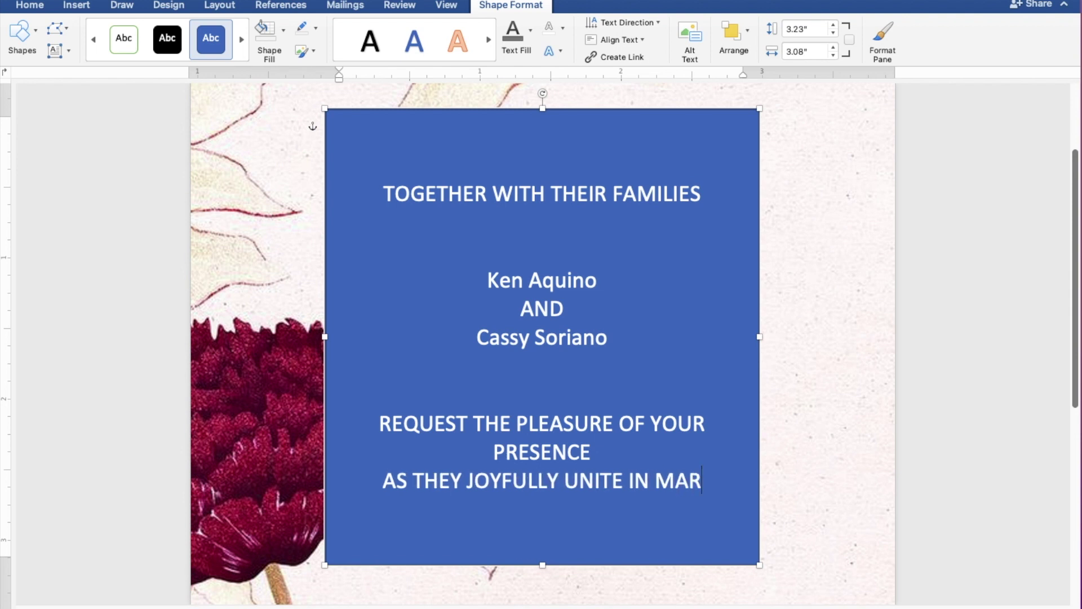
text(RIAGE)
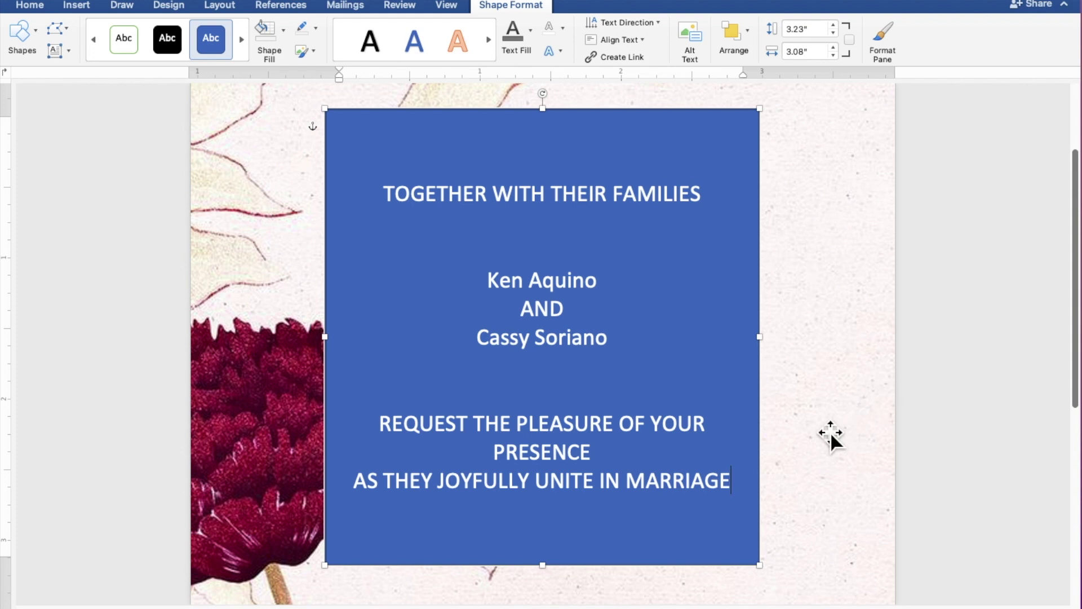
Give the text box no fill and no outline, and colour all its wording dark grey.
drag(726, 485, 384, 206)
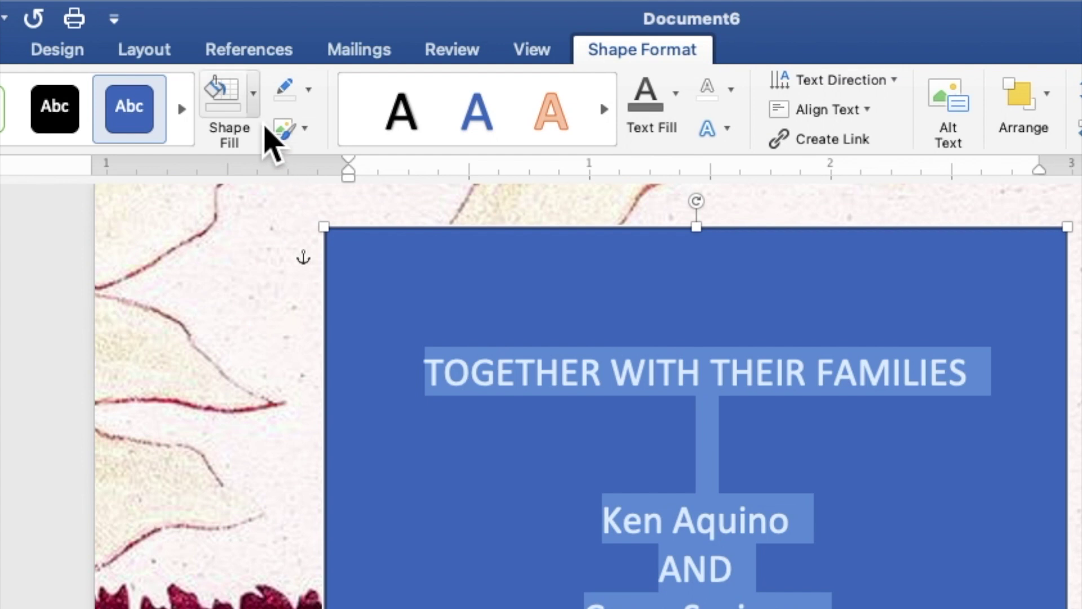
click(284, 39)
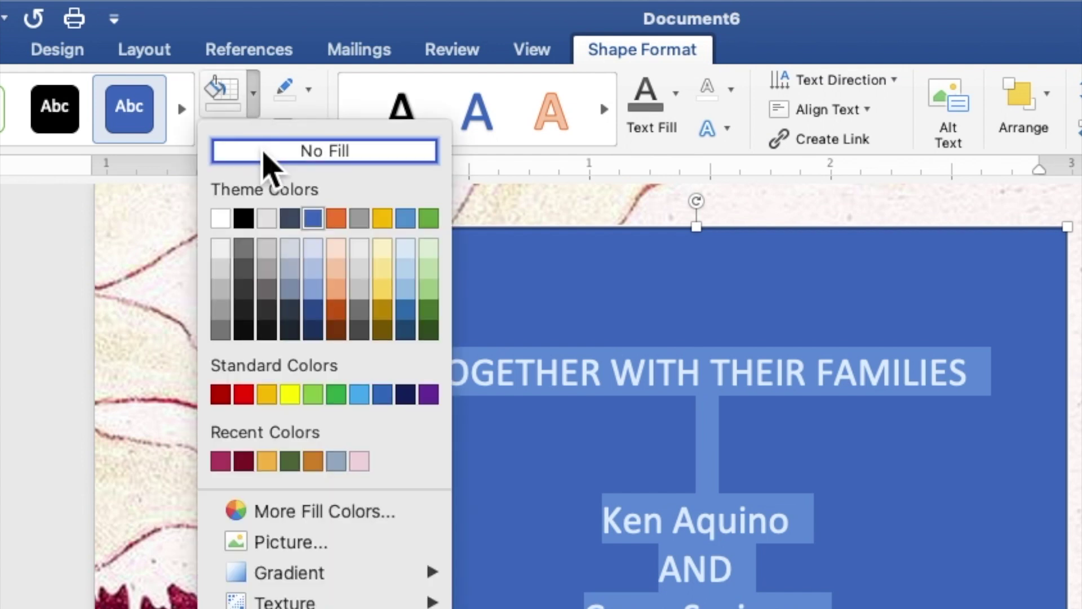
click(263, 151)
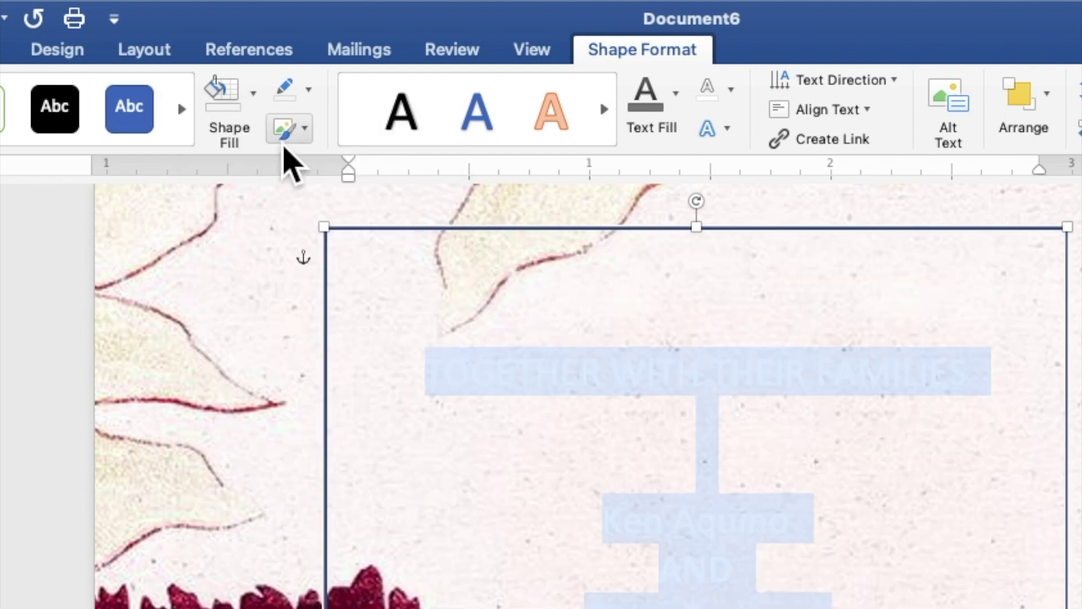
click(314, 99)
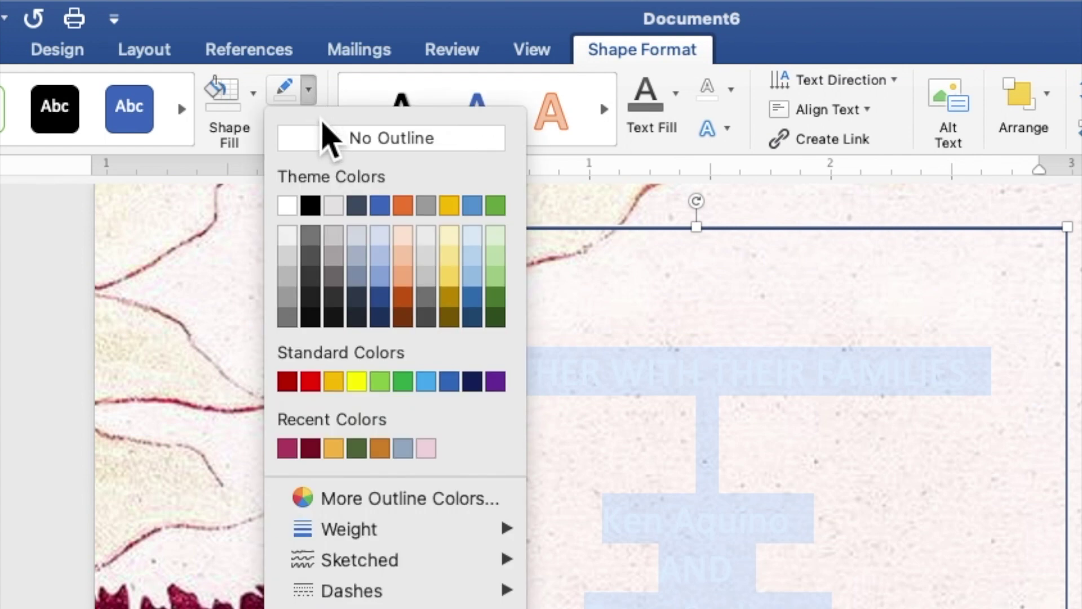
click(327, 140)
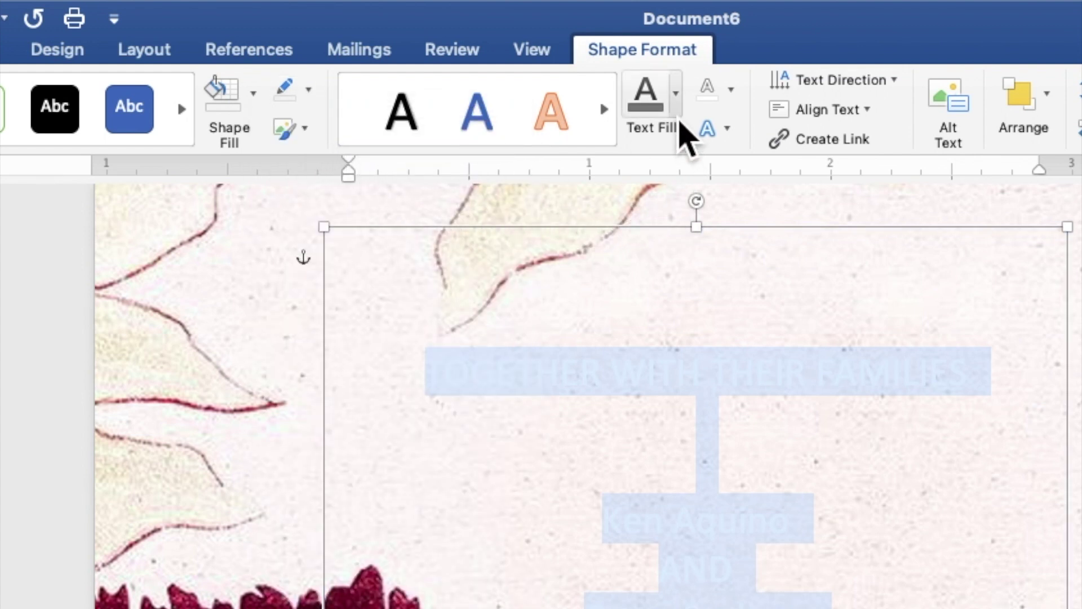
click(678, 111)
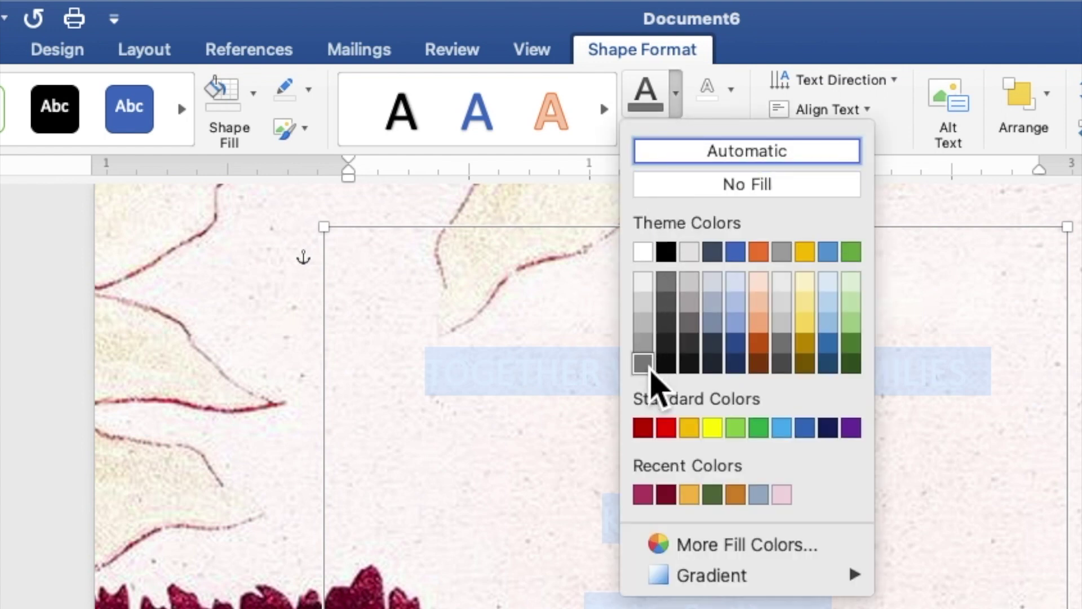
click(643, 363)
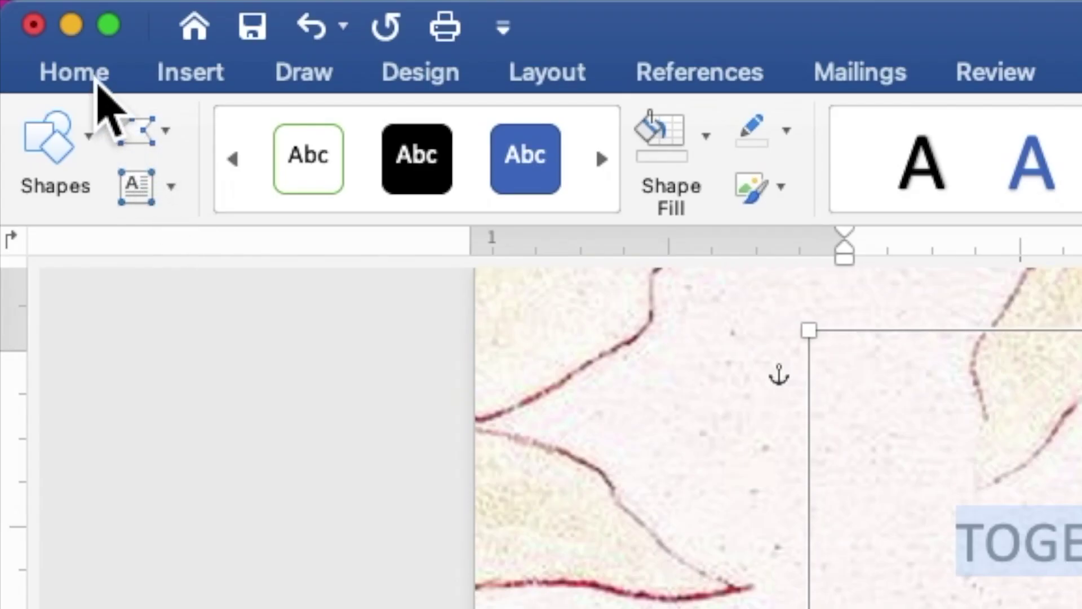
Set the selected invitation wording to Times New Roman at 9 pt.
click(96, 80)
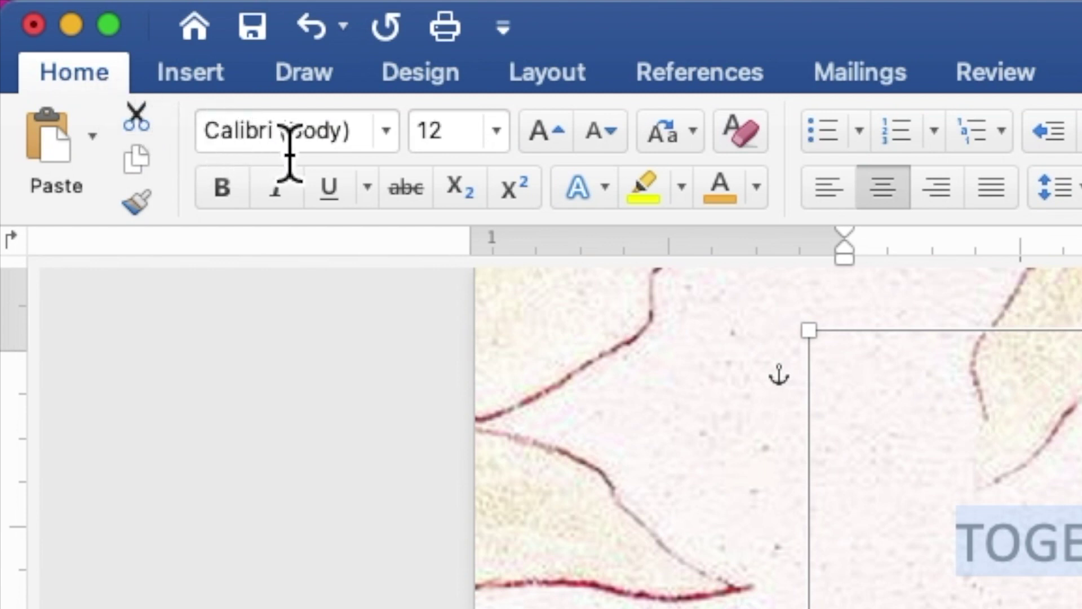
click(397, 145)
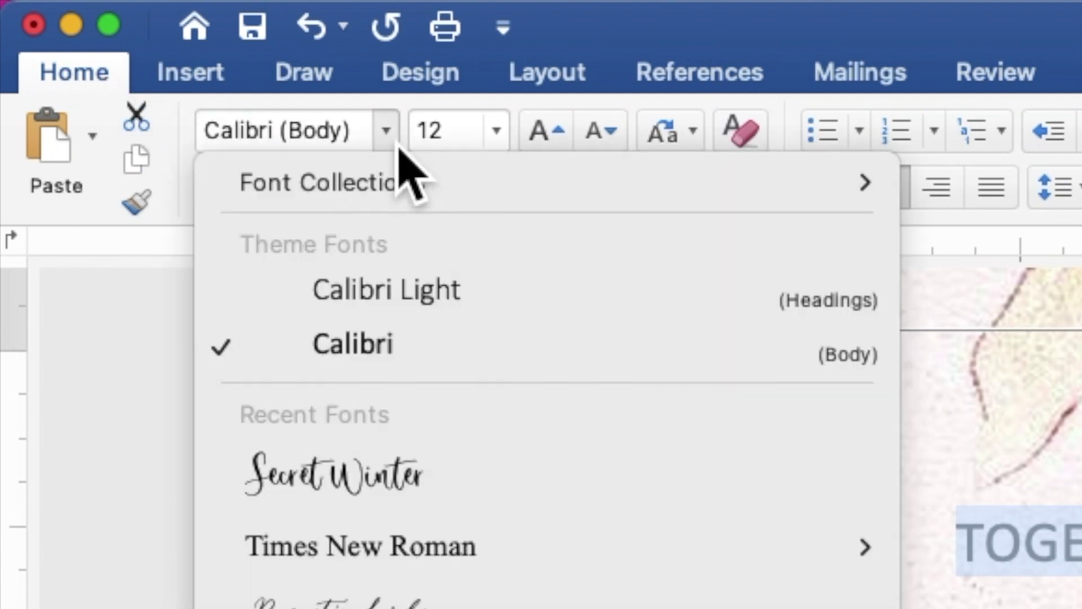
mouse_move(425, 555)
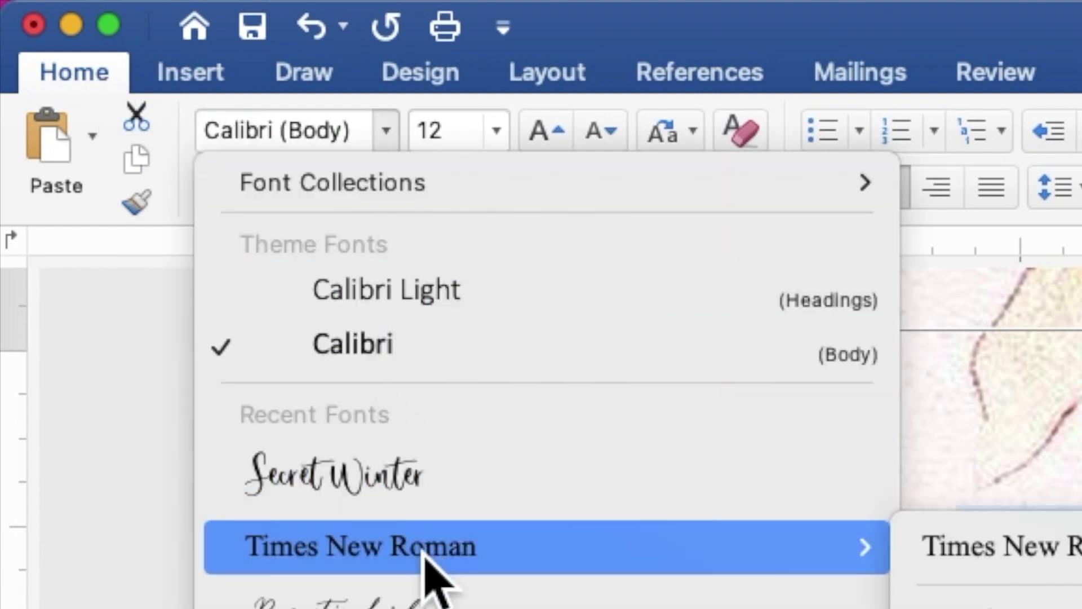
click(425, 555)
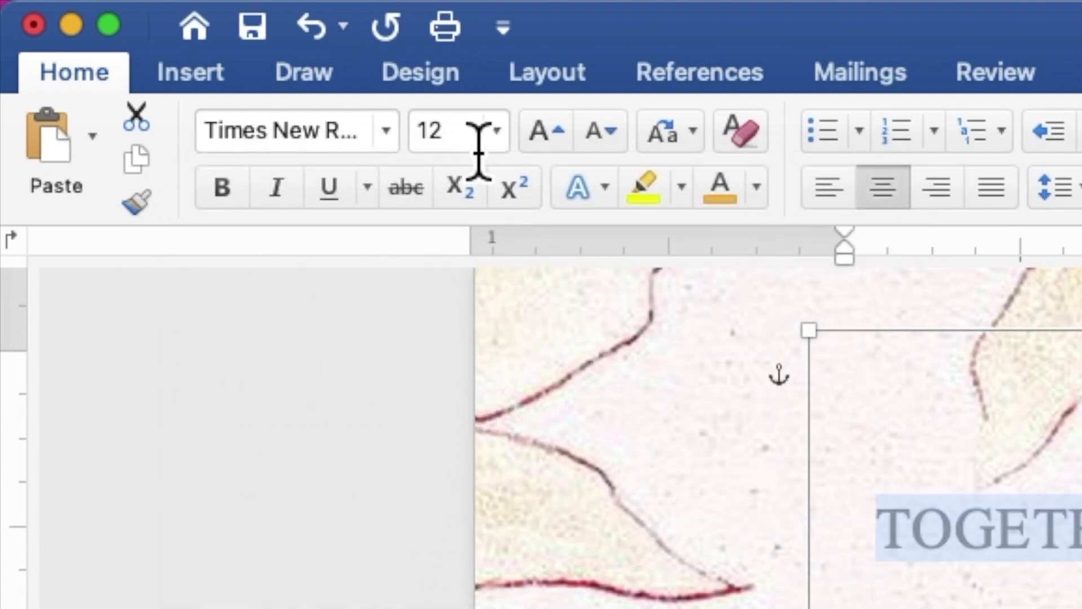
click(426, 148)
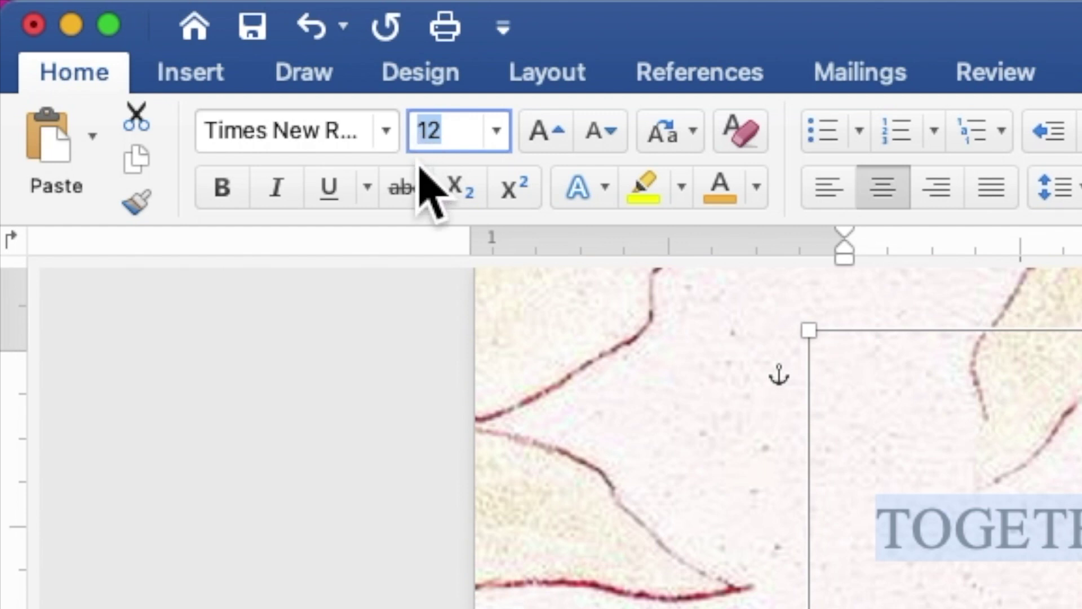
text(9)
key(Return)
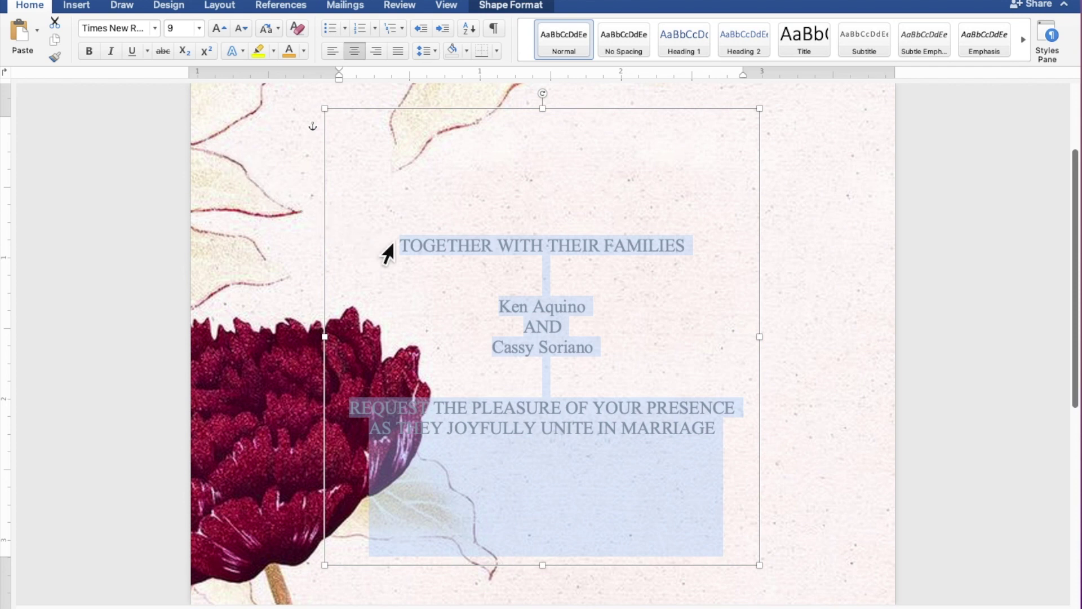
Select the groom's and bride's name lines and set them in Secret Winter at size 25.
click(607, 307)
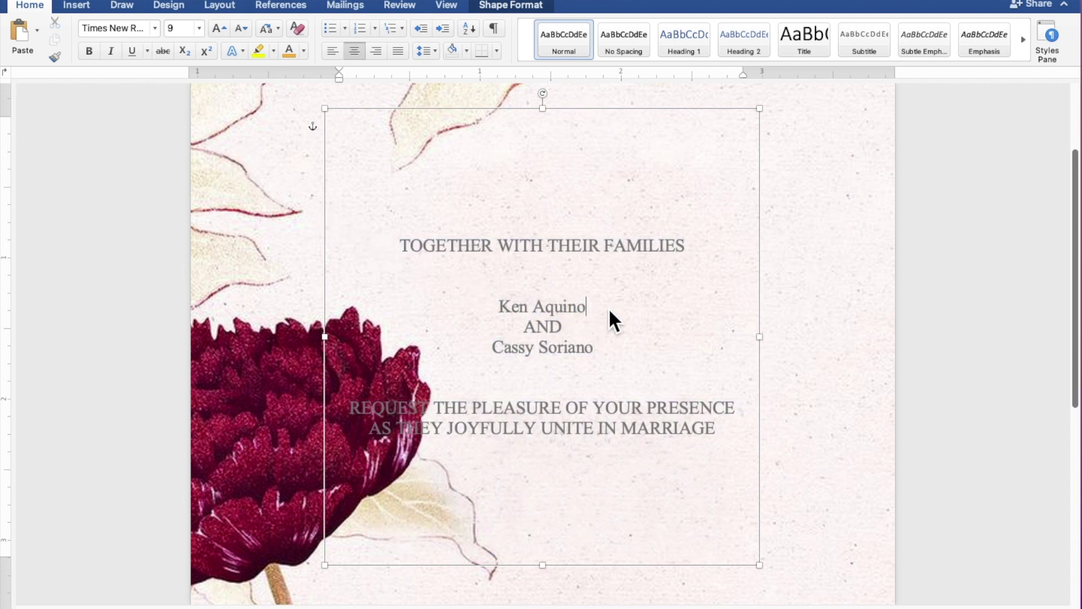
drag(603, 311, 512, 309)
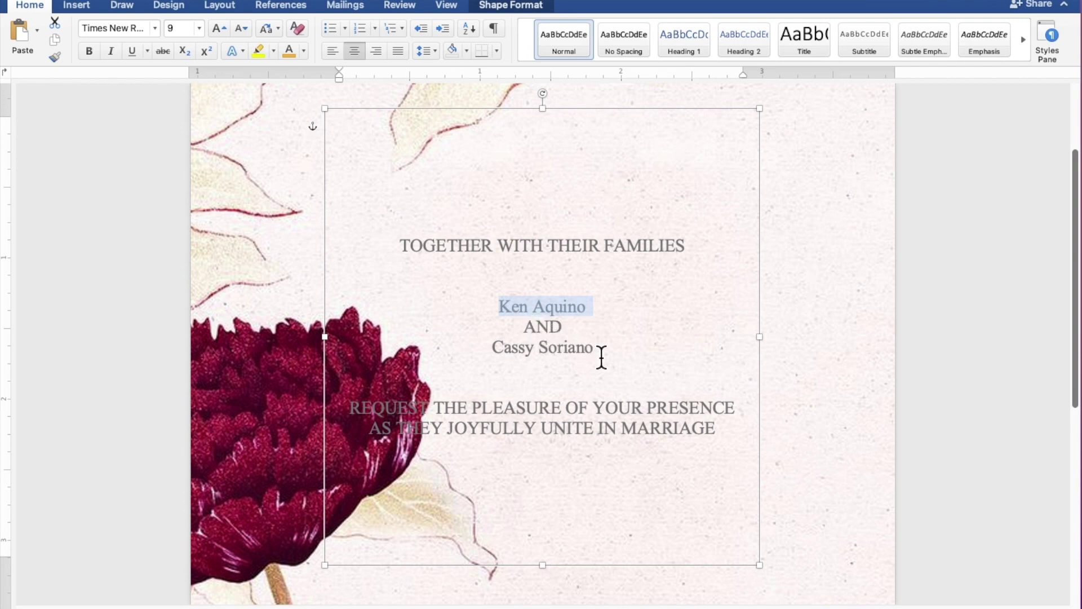
drag(604, 359, 513, 359)
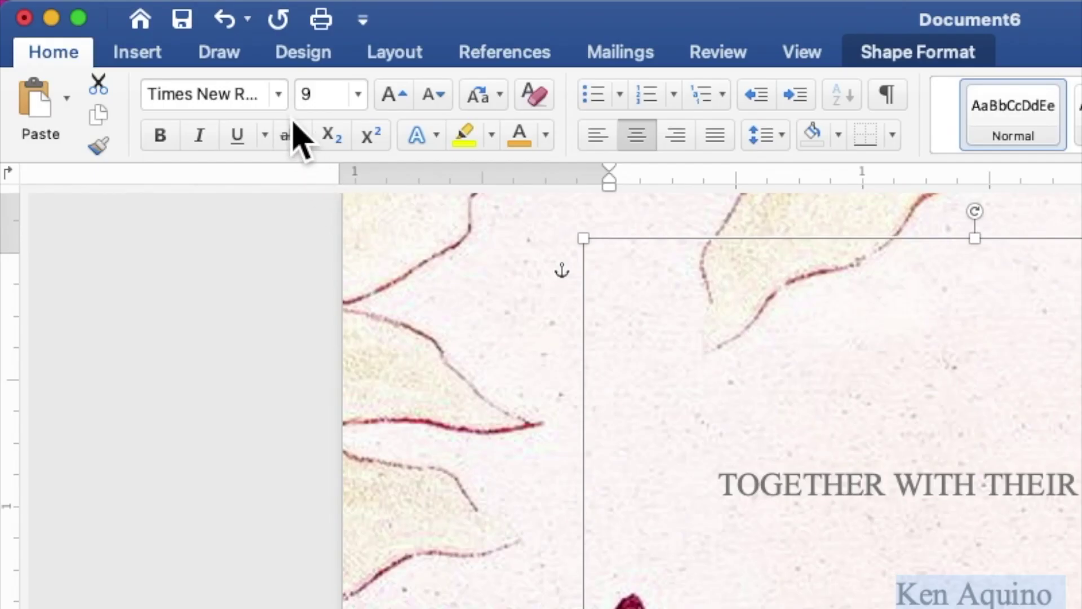
click(278, 94)
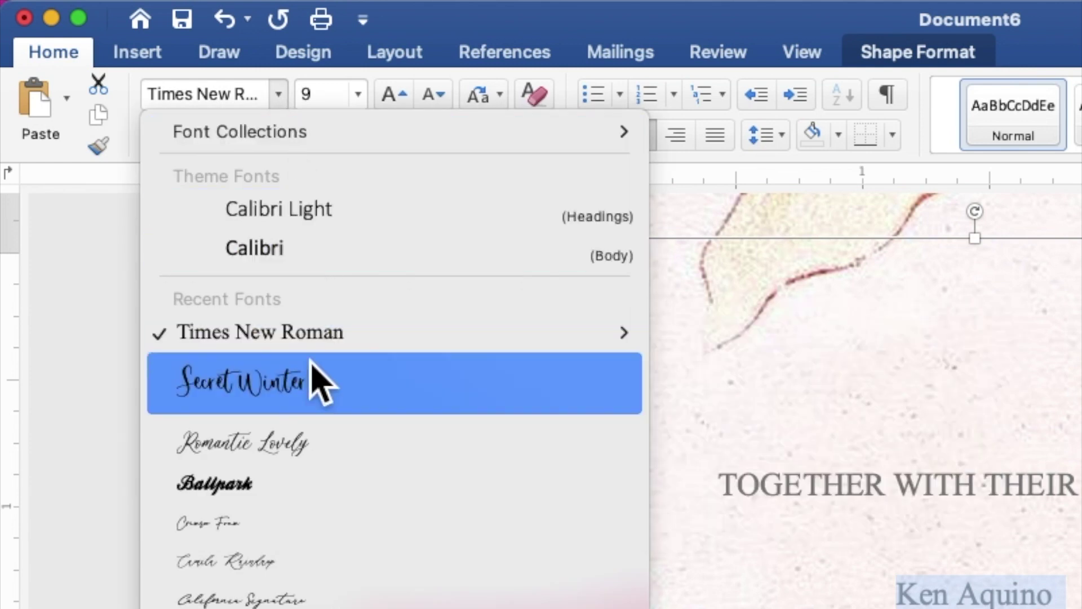
click(313, 393)
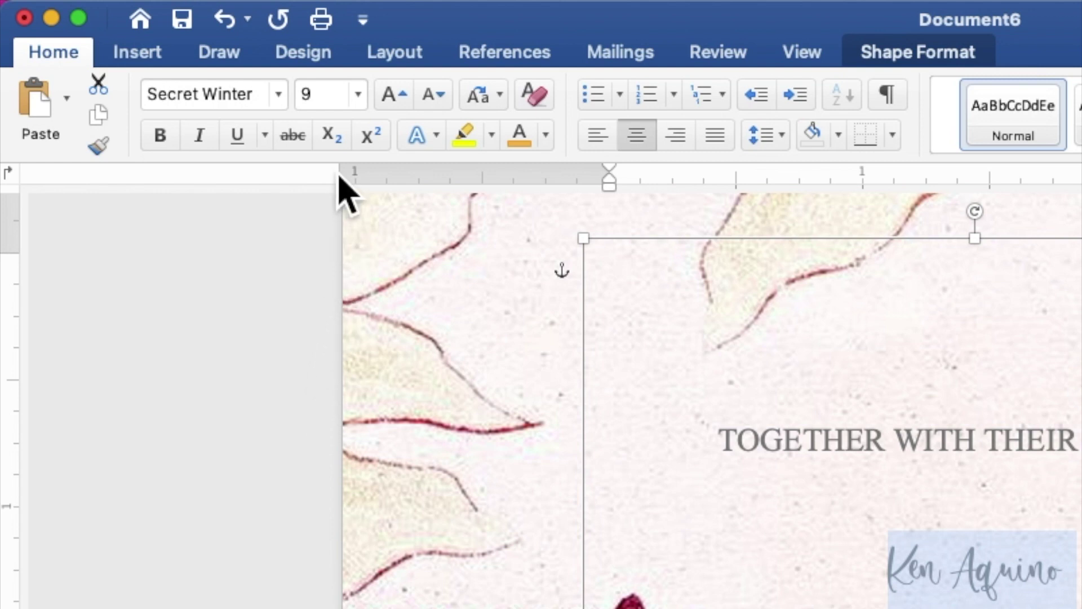
click(320, 102)
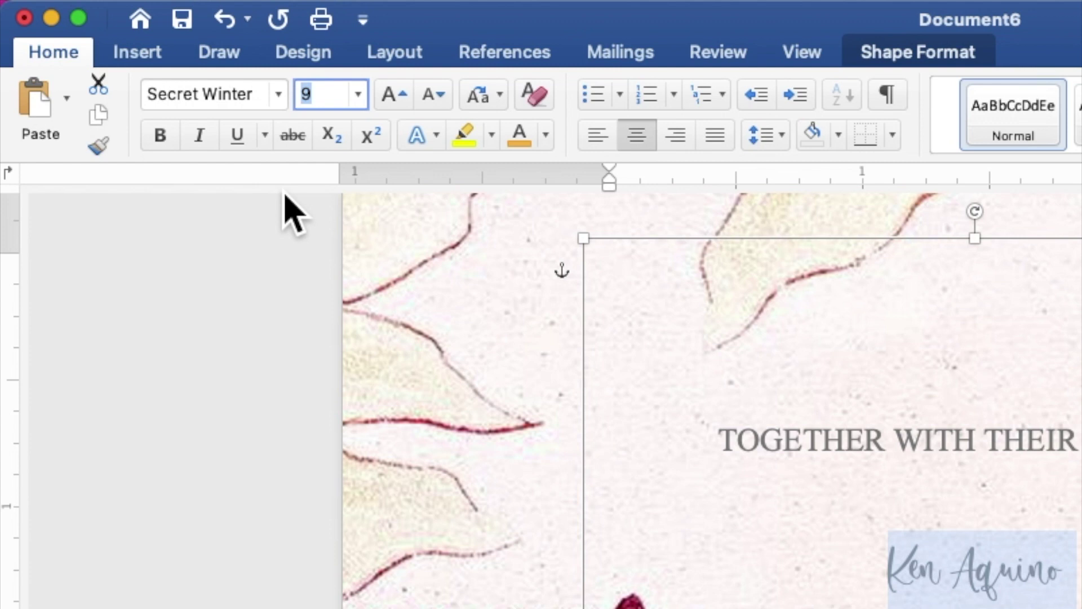
text(25)
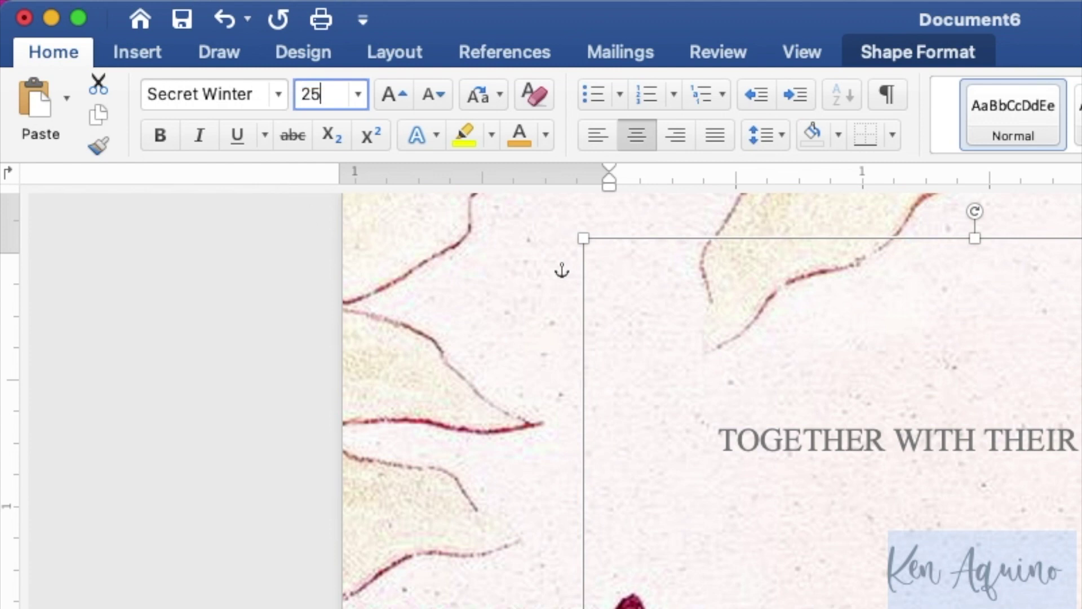
key(Return)
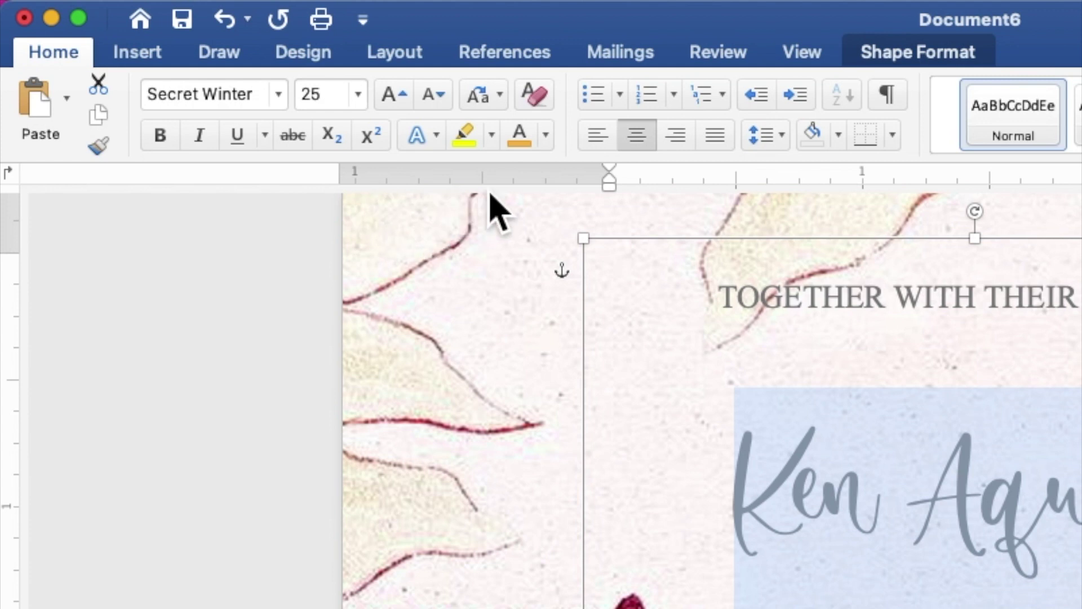
Colour both names the recent pink and shift the text box right and slightly lower.
click(551, 143)
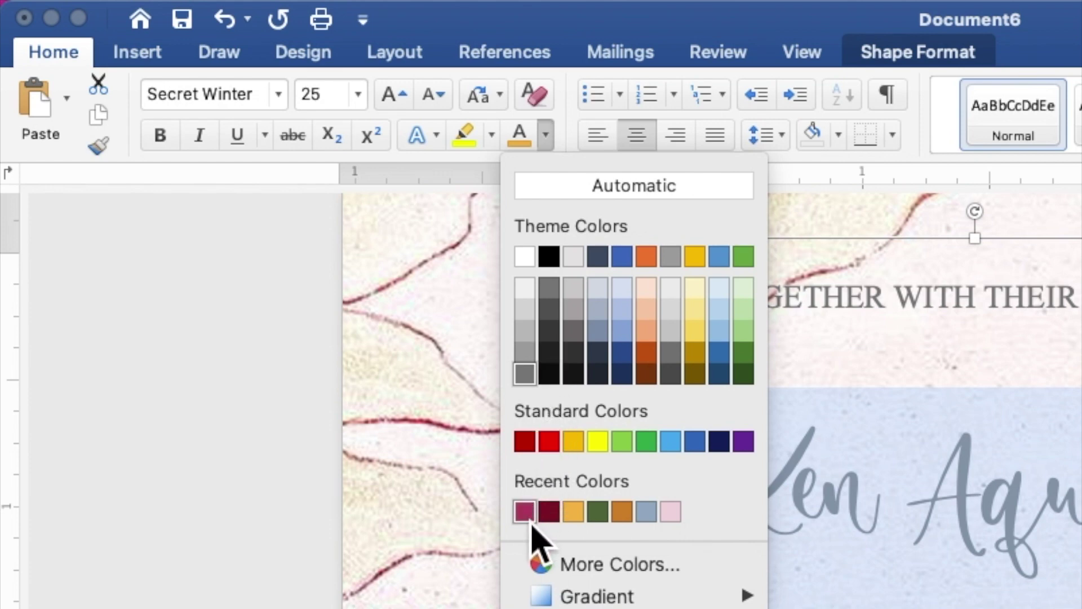
click(524, 511)
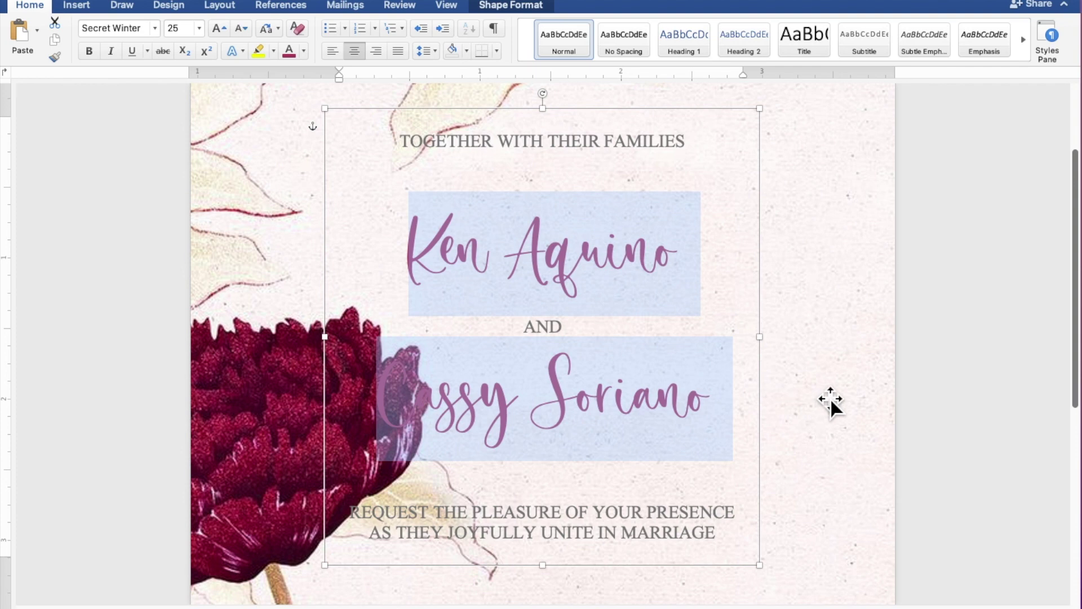
scroll(836, 398, down, 5)
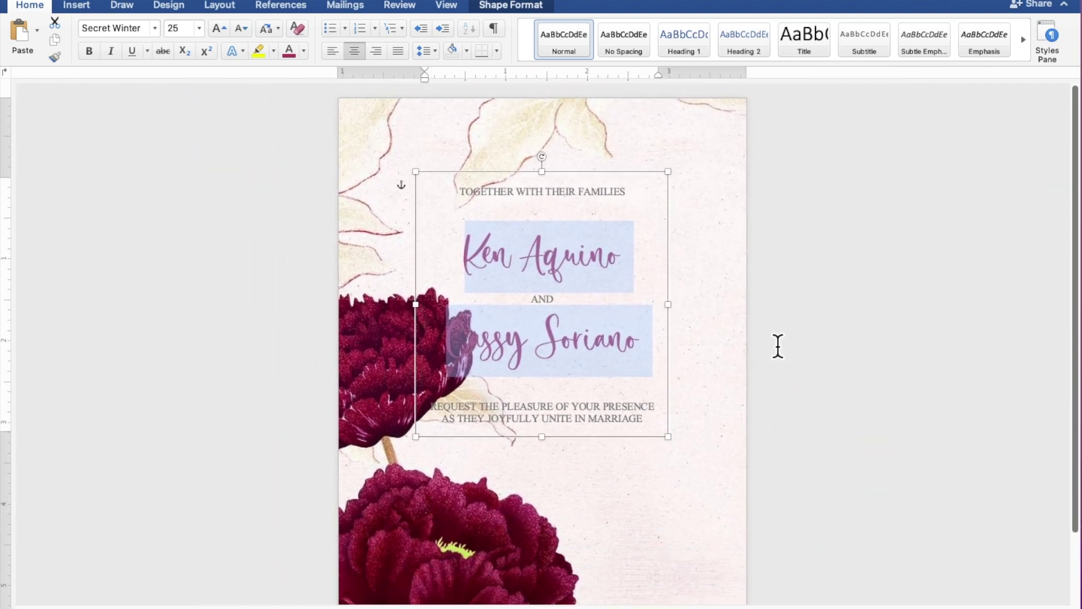
drag(646, 189, 727, 192)
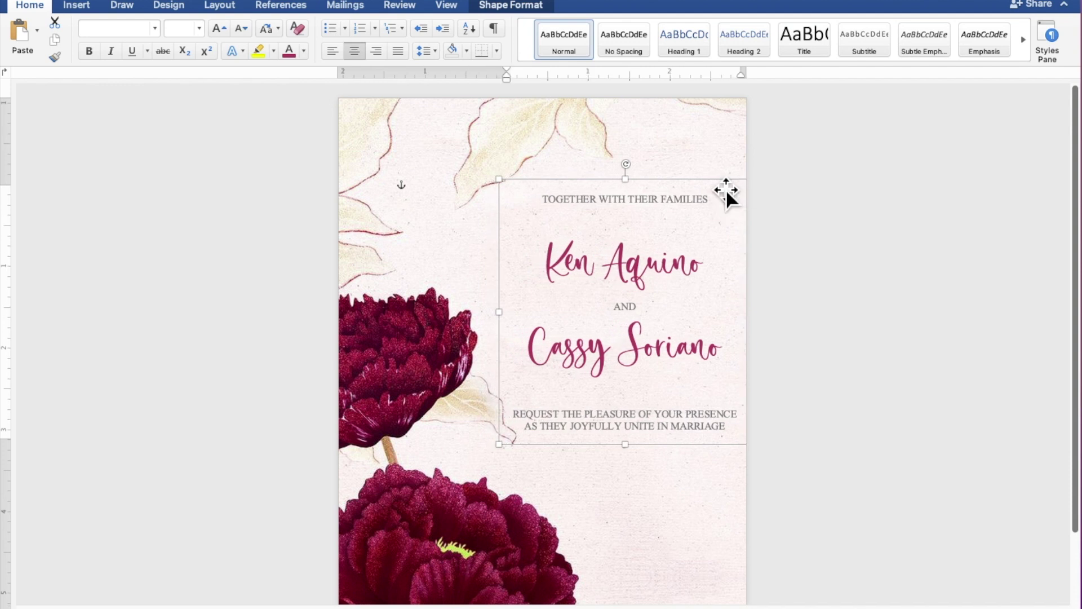
key(Down)
key(Down)
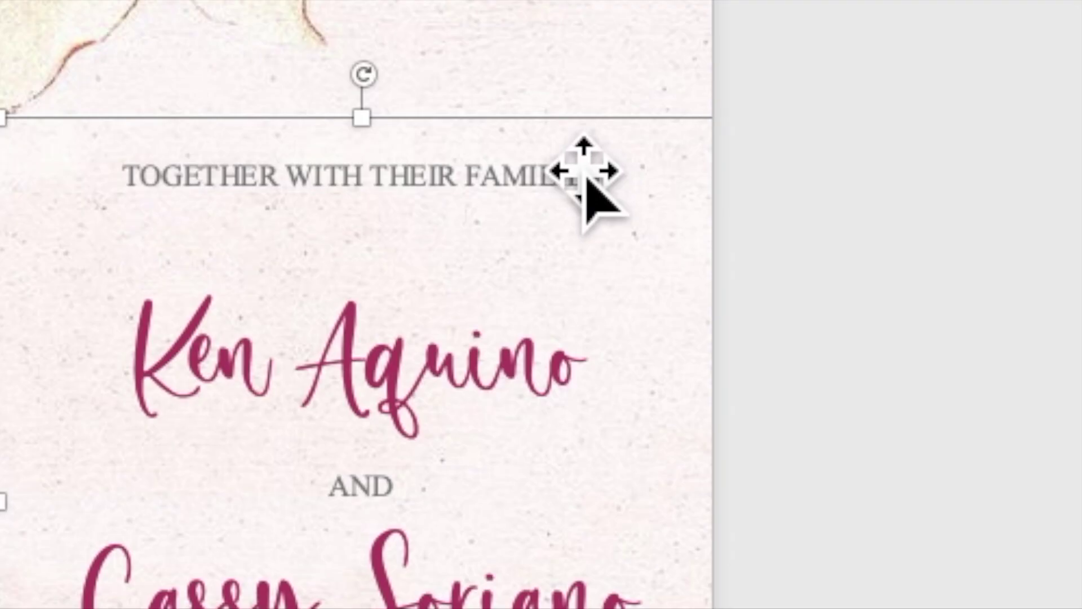
Copy the invitation text box and paste a duplicate of it.
right_click(693, 192)
click(598, 225)
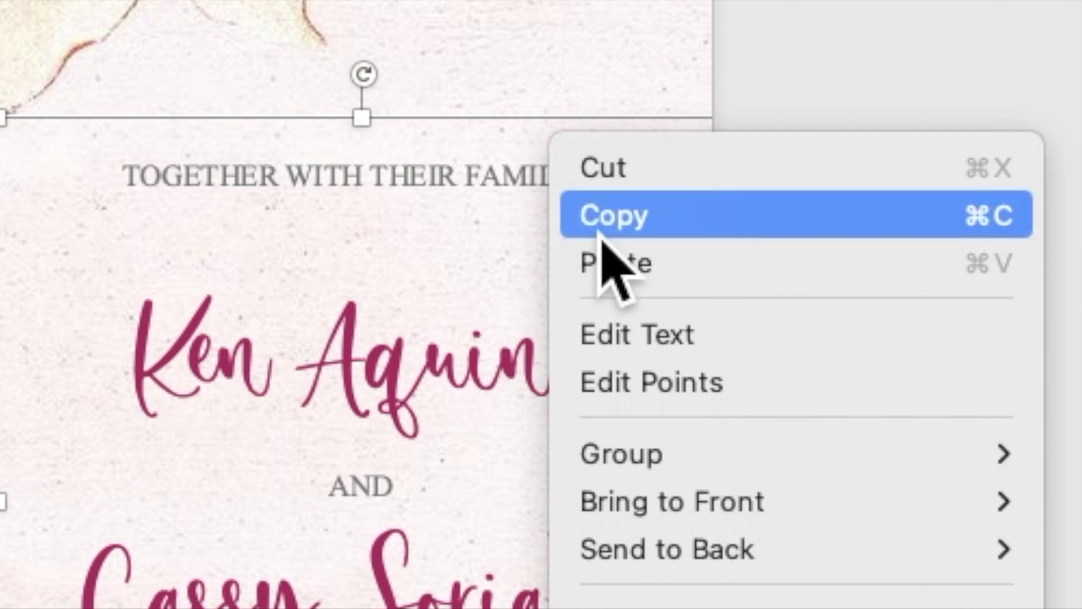
right_click(510, 169)
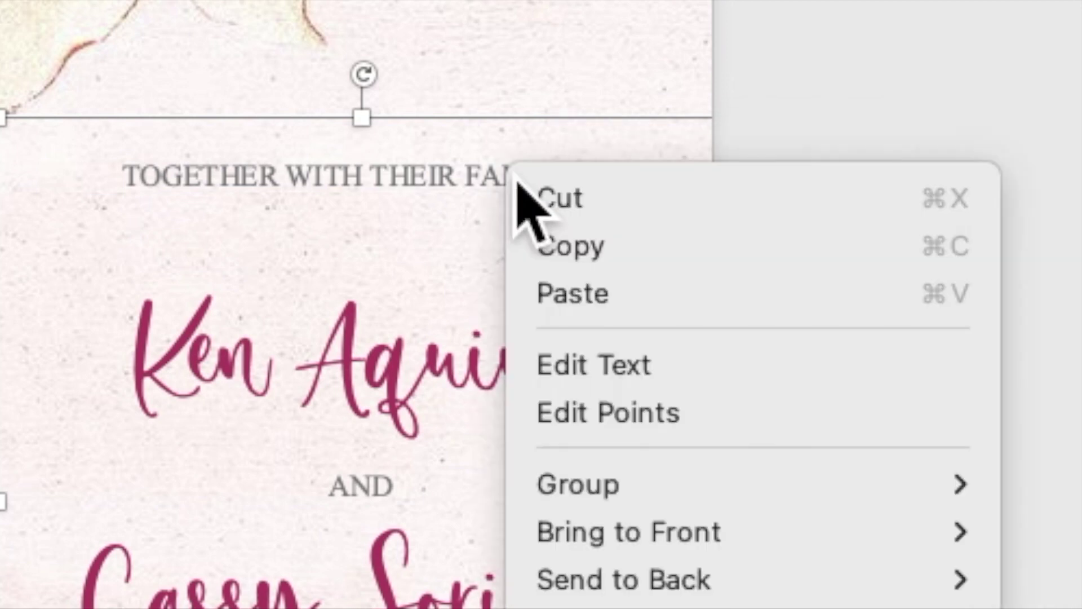
click(572, 294)
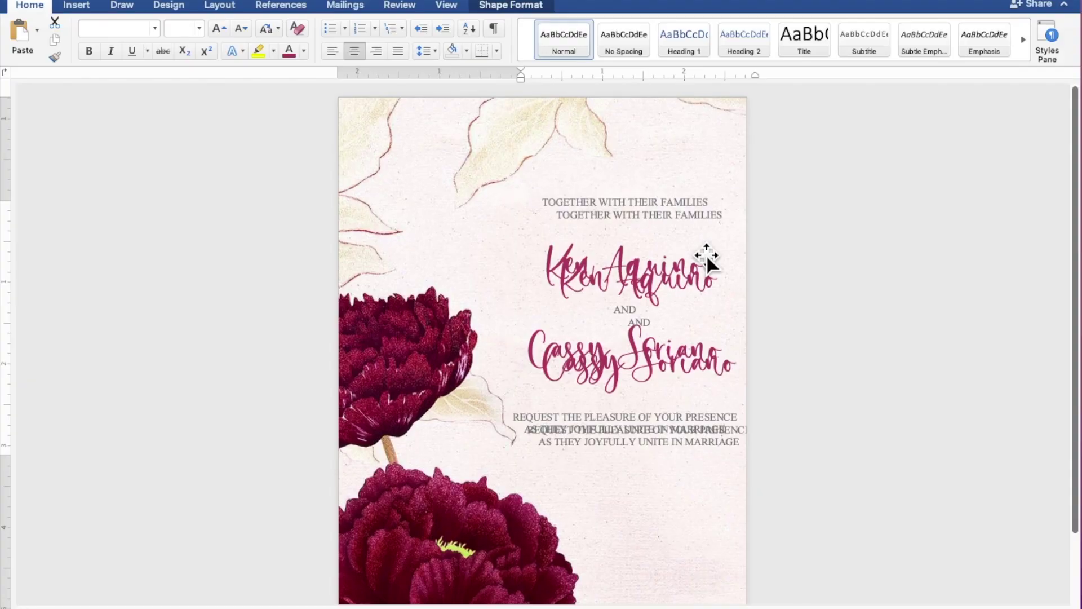
Move the duplicate down over the lower peony and select all its copied wording.
scroll(707, 257, down, 2)
drag(707, 257, 658, 435)
scroll(826, 387, down, 1)
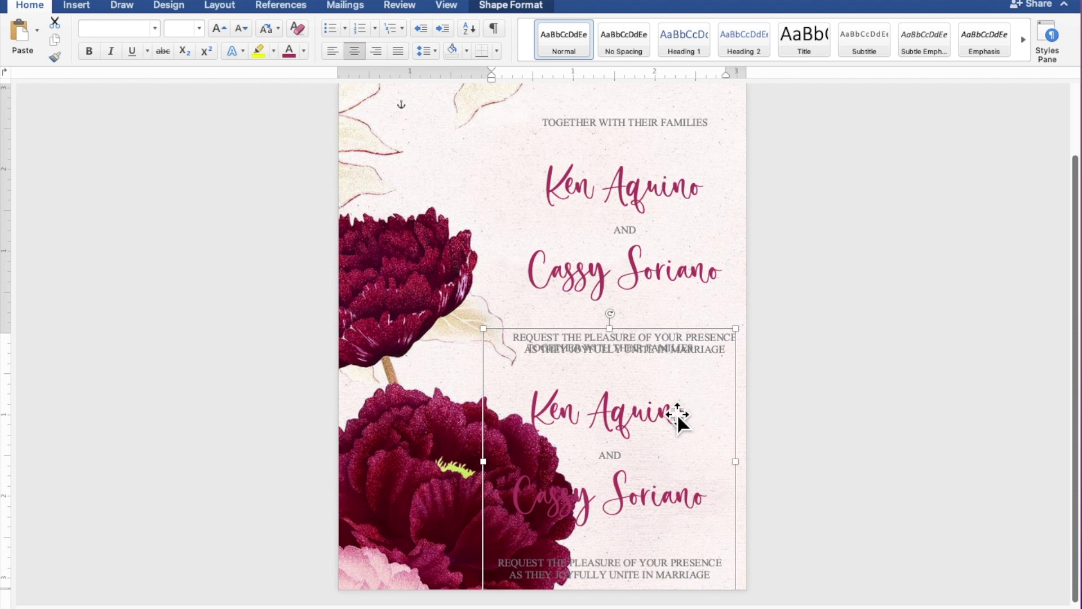
click(675, 414)
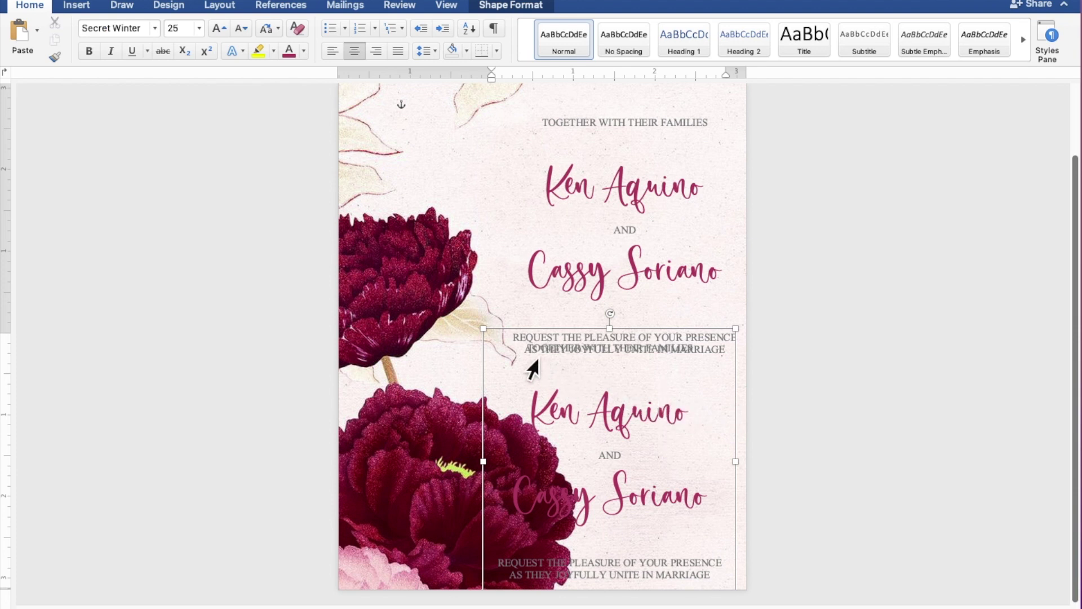
drag(529, 355, 720, 580)
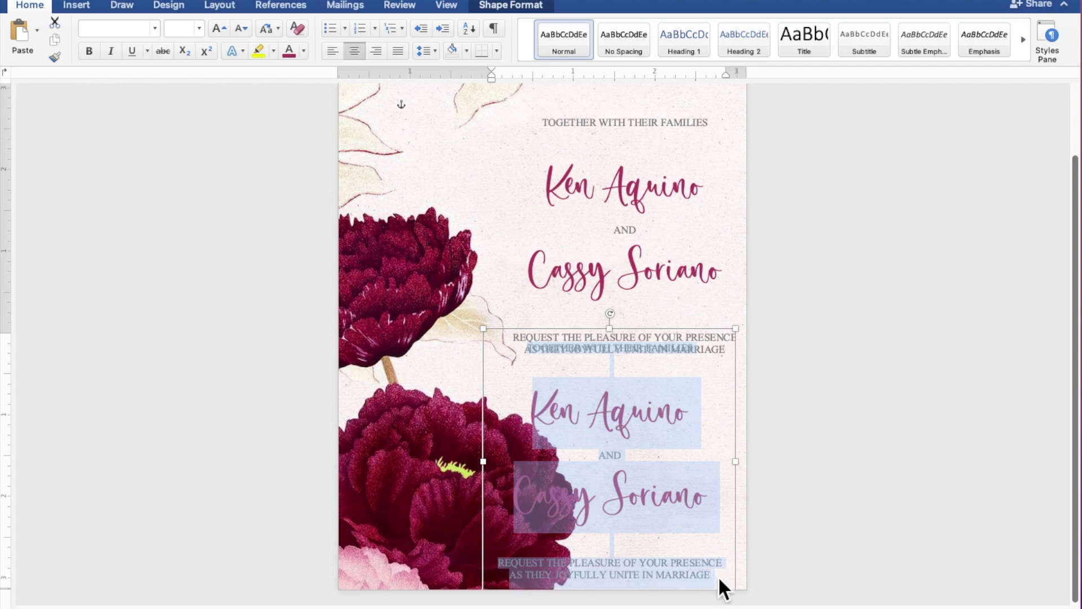
scroll(856, 514, up, 7)
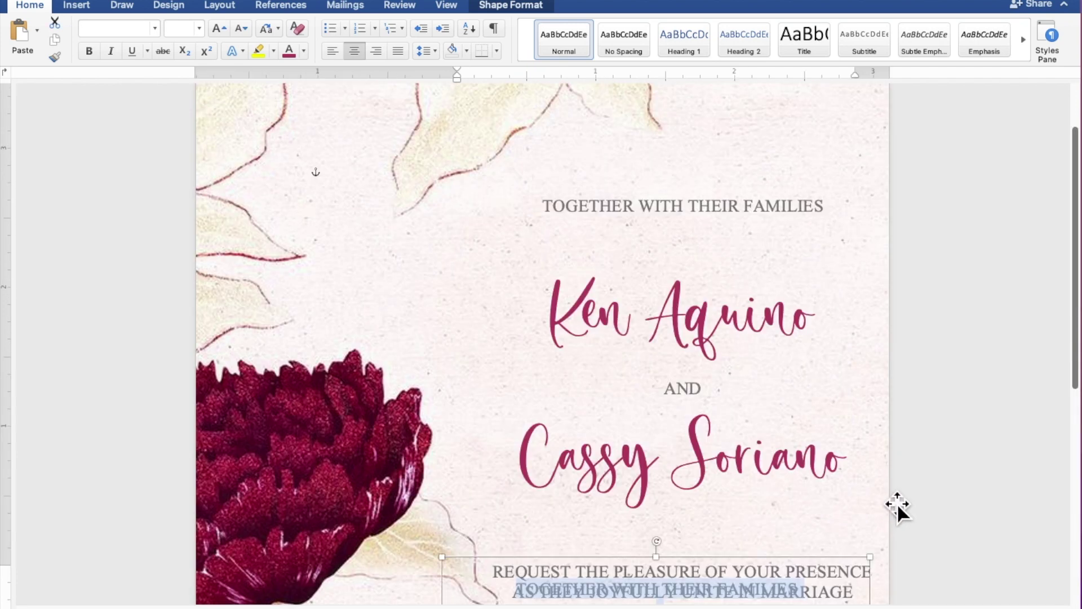
scroll(902, 503, down, 4)
scroll(902, 503, down, 4)
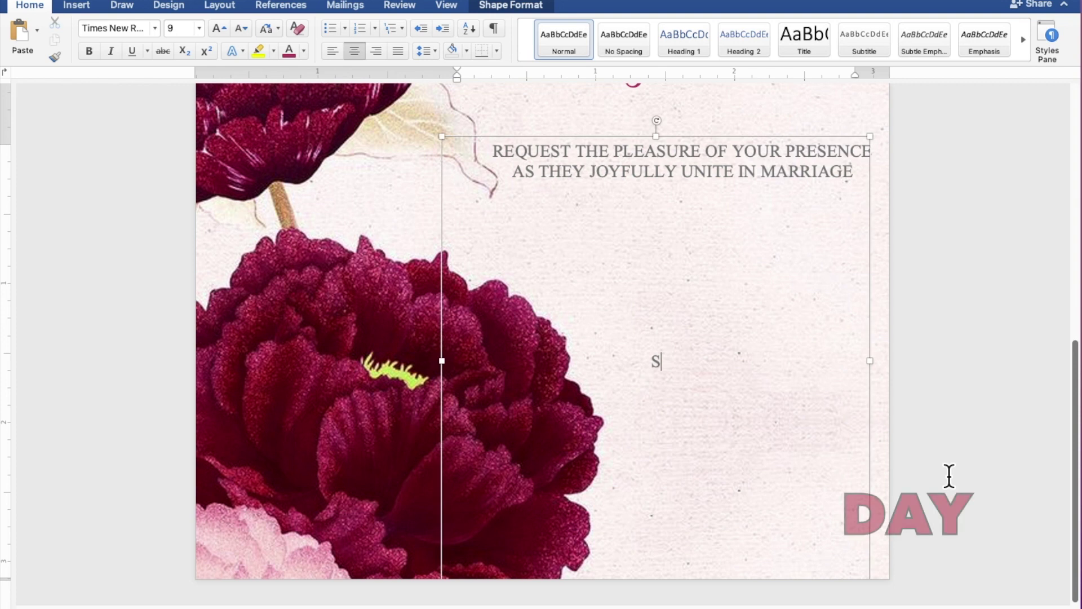
Type 'SUNDAY', 'JANUARY 29, 2023' and '10:00 IN THE MORNING' on separate lines.
text(UNDAY)
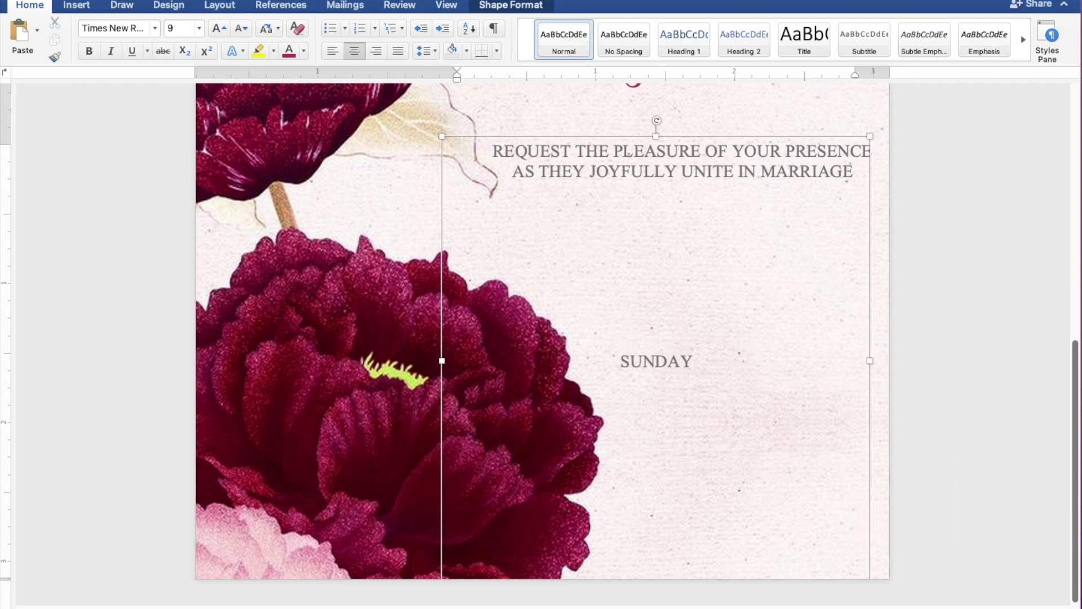
key(Return)
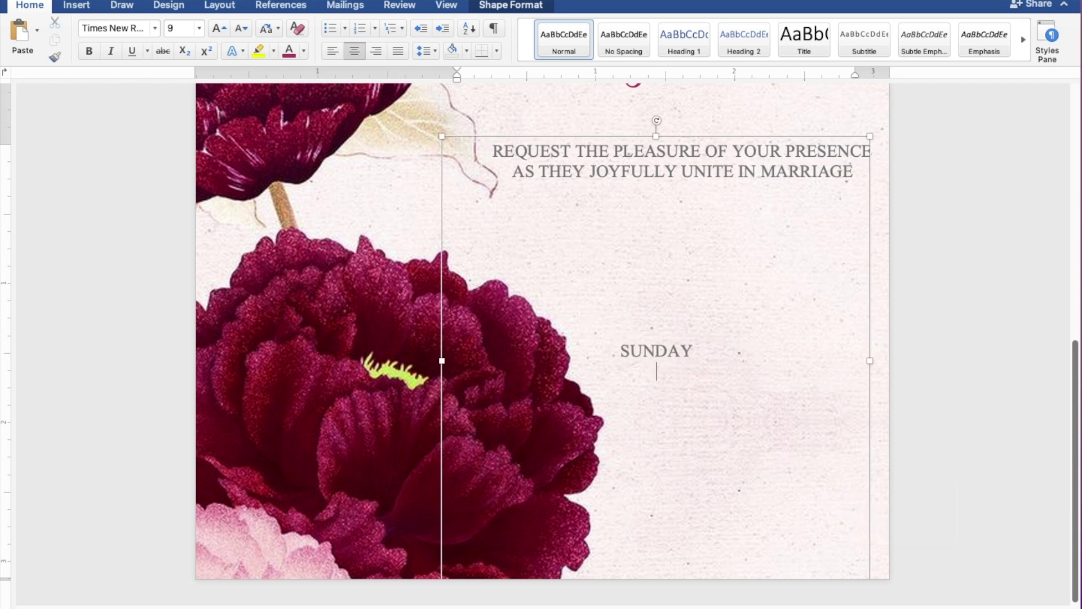
text(JANUA)
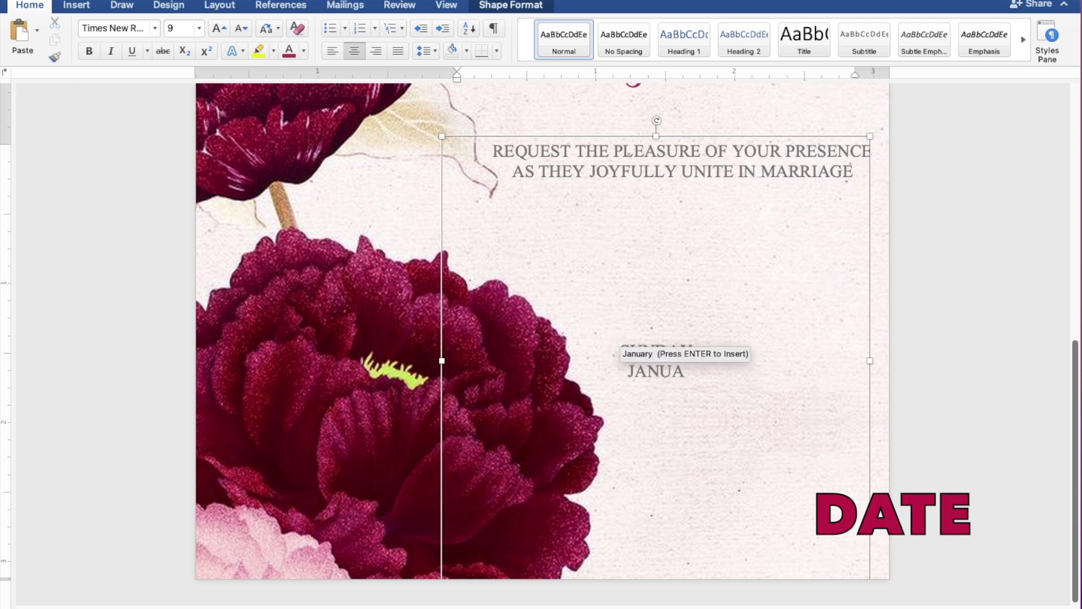
text(RY 29, 2023)
key(Return)
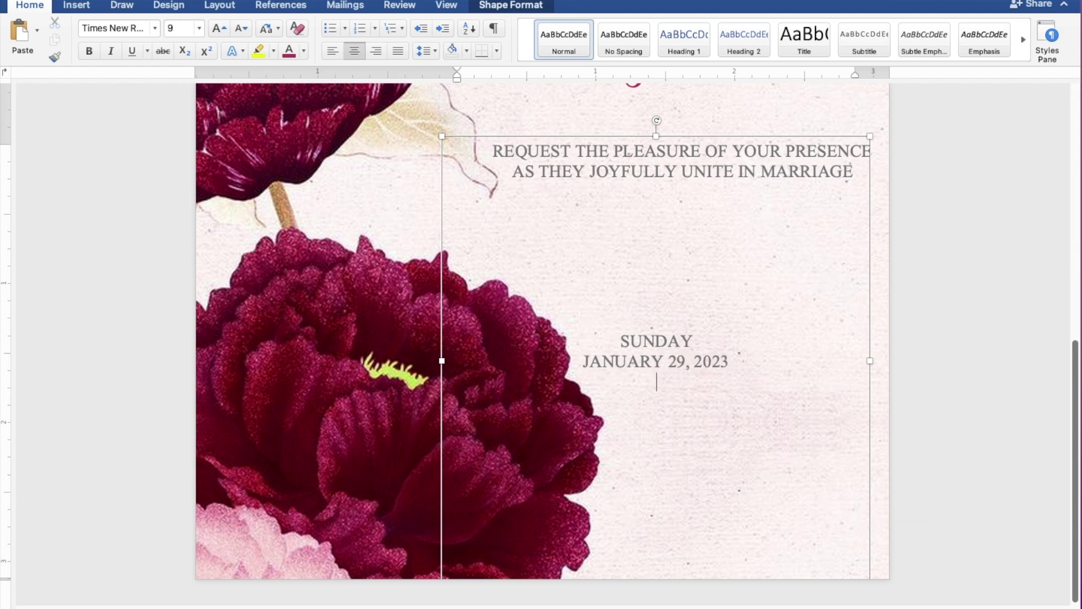
text(10:00 IN)
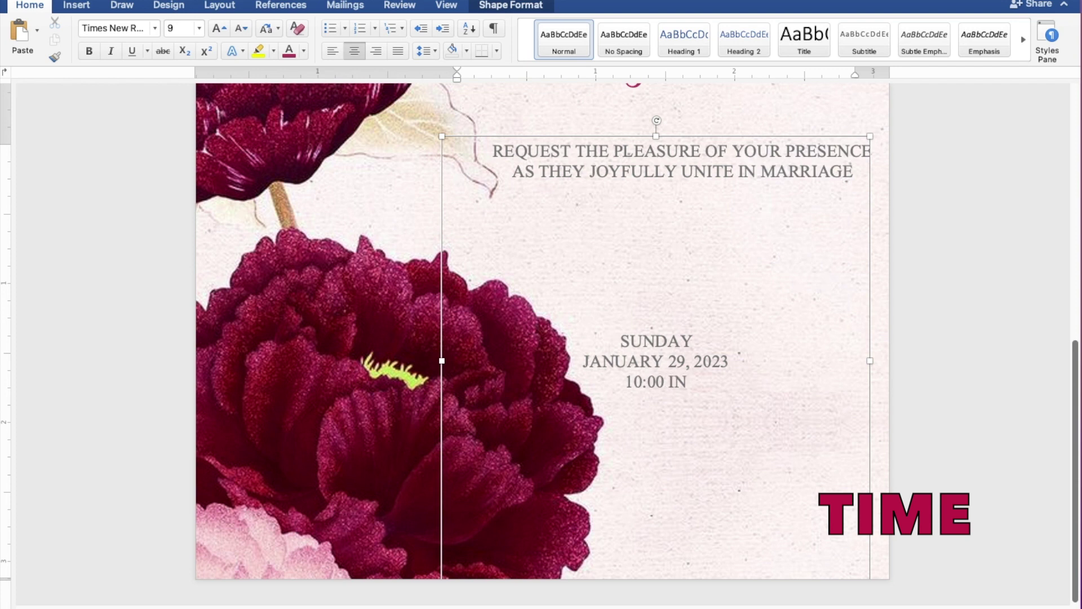
text( THE MORNING)
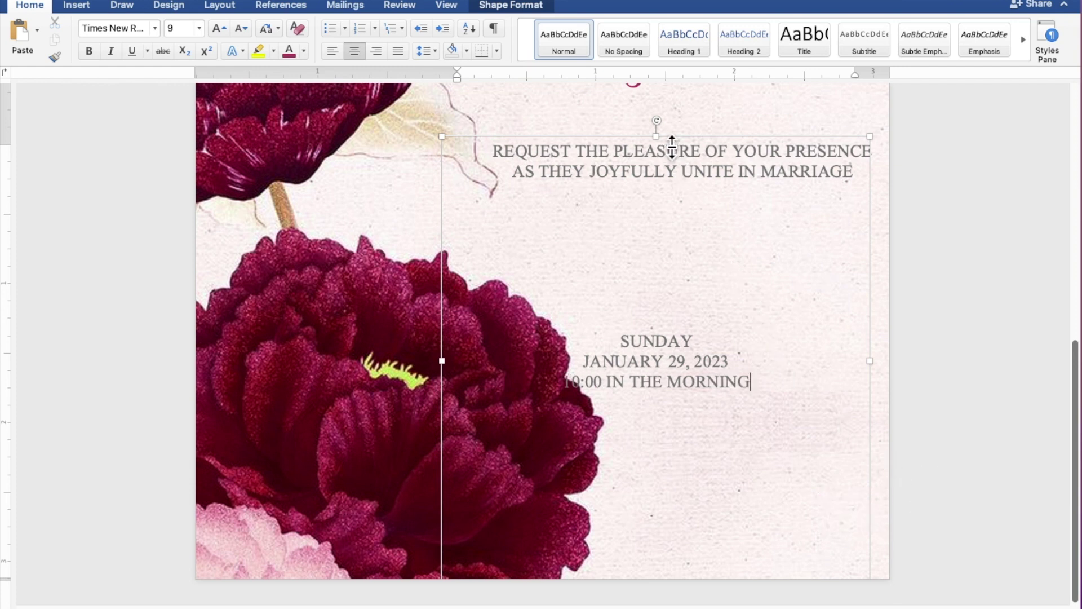
Shrink and raise the box, then add 'ST. THOMAS AQUINAS PARISH CHURCH' and 'MANGALDAN, PANGASINAN'.
drag(670, 146, 697, 388)
drag(708, 429, 723, 242)
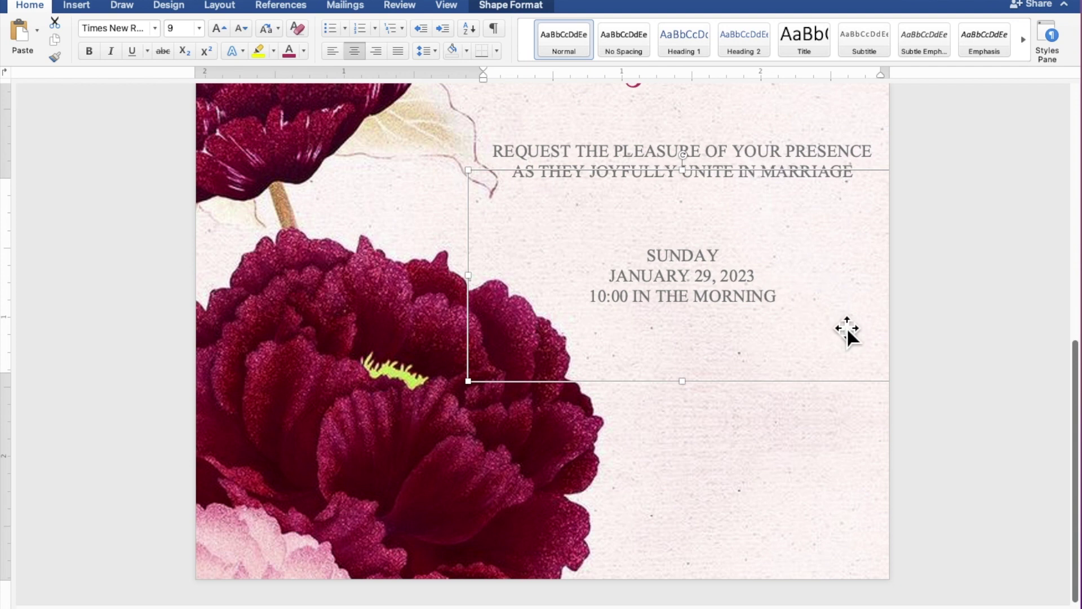
key(BackSpace)
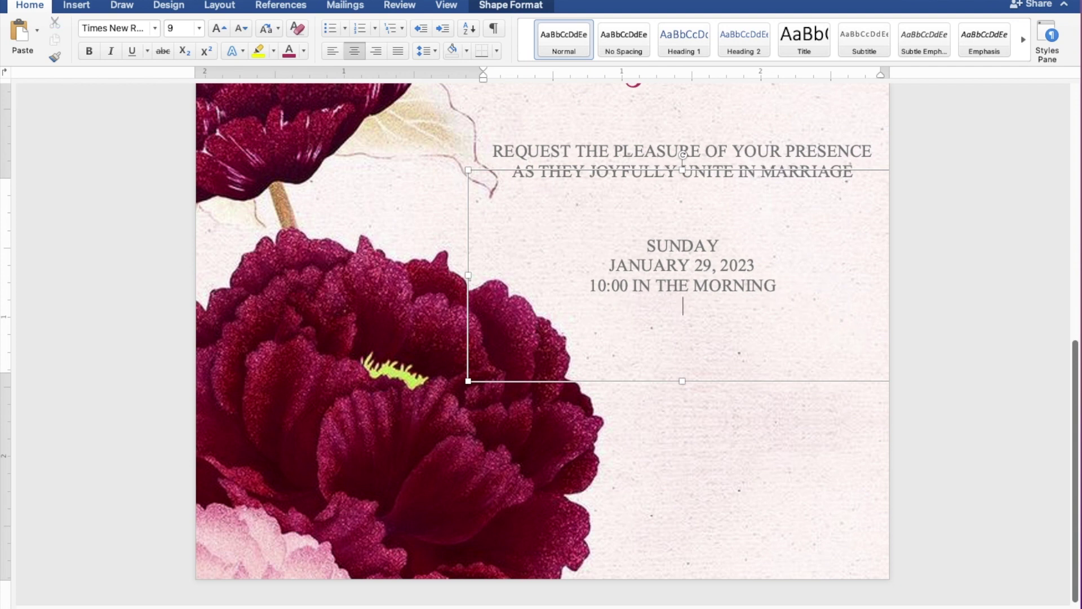
text(ST. THOMAS)
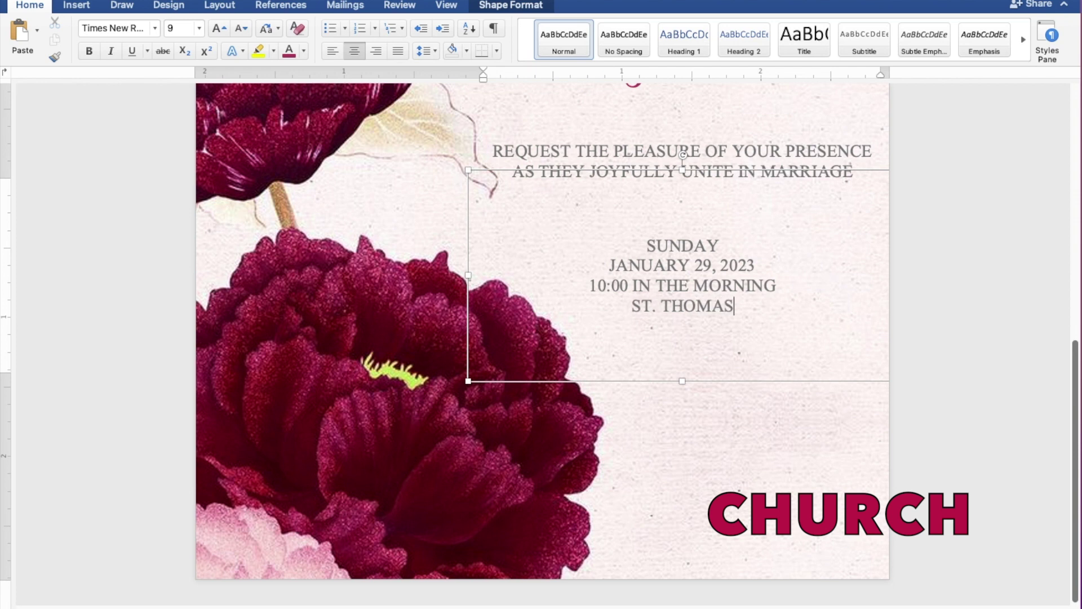
text( AQUI)
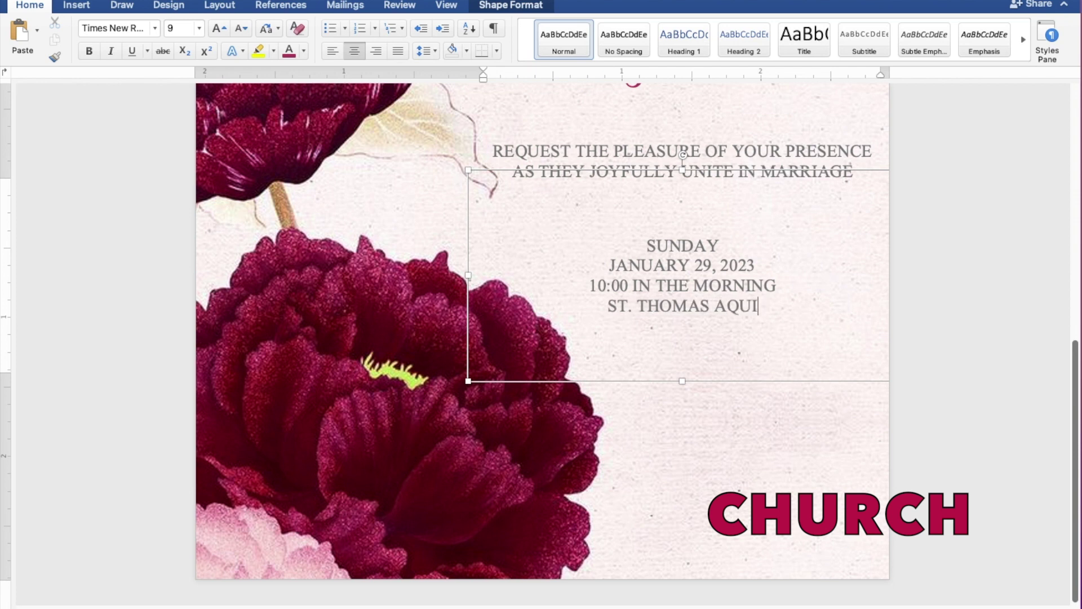
text(NAS PARISH)
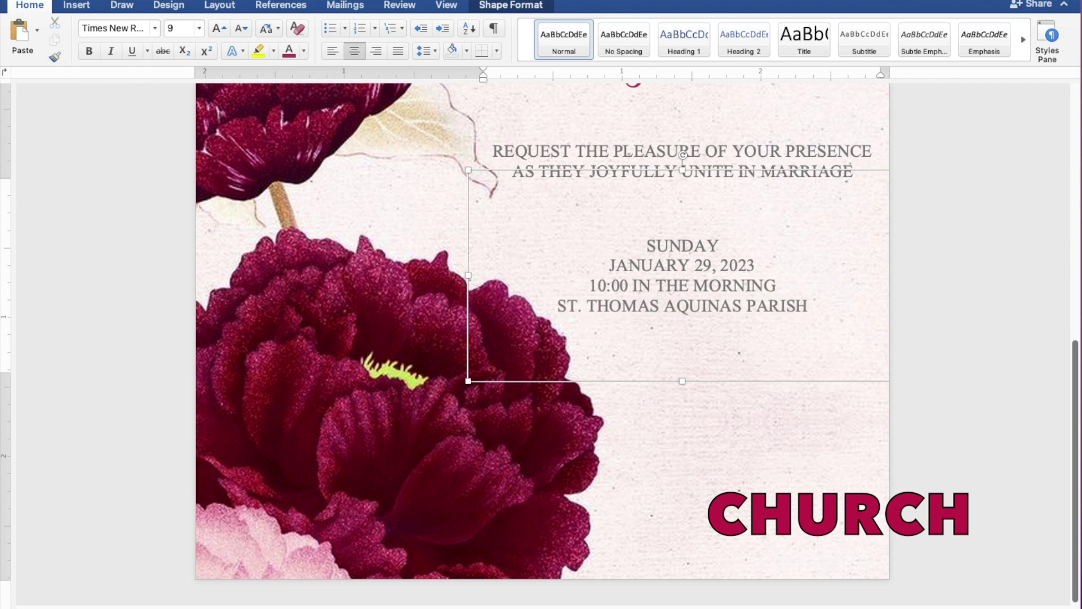
text( CHUR)
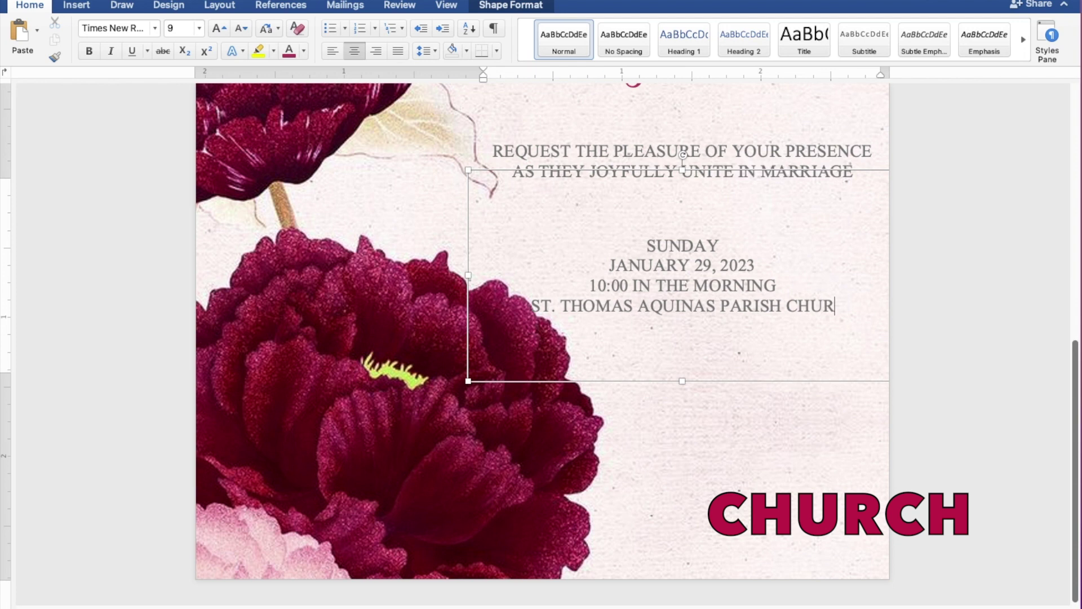
text(CH)
key(Return)
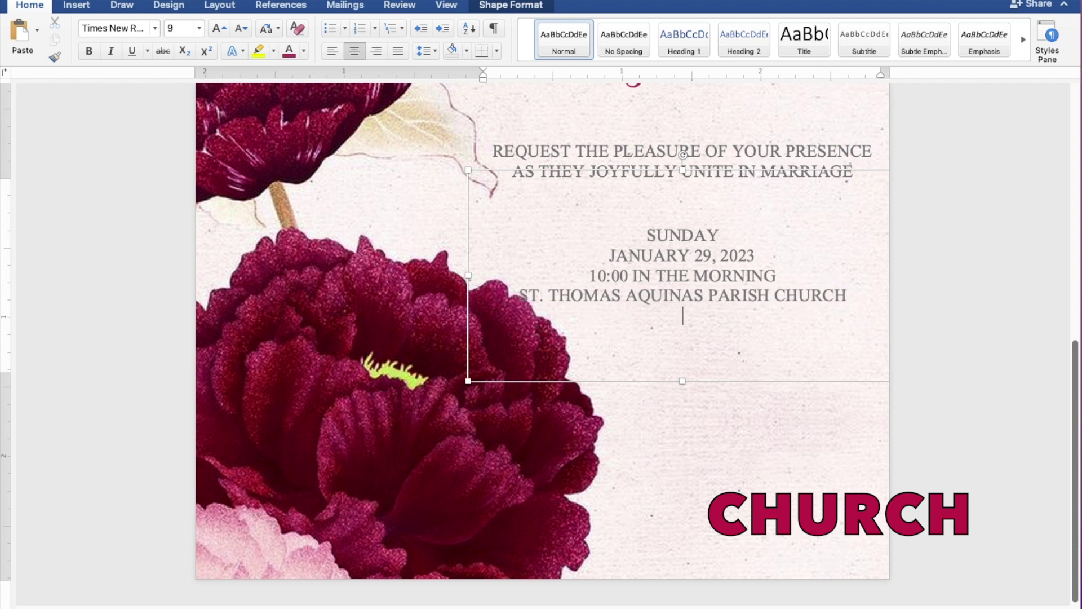
text(MANGALDAN)
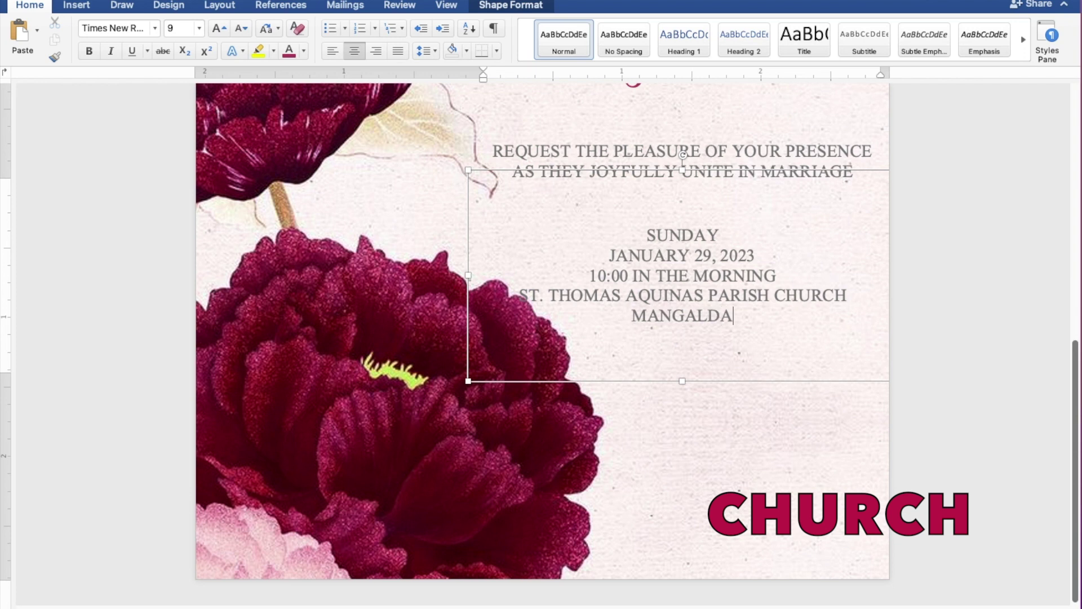
text(, P)
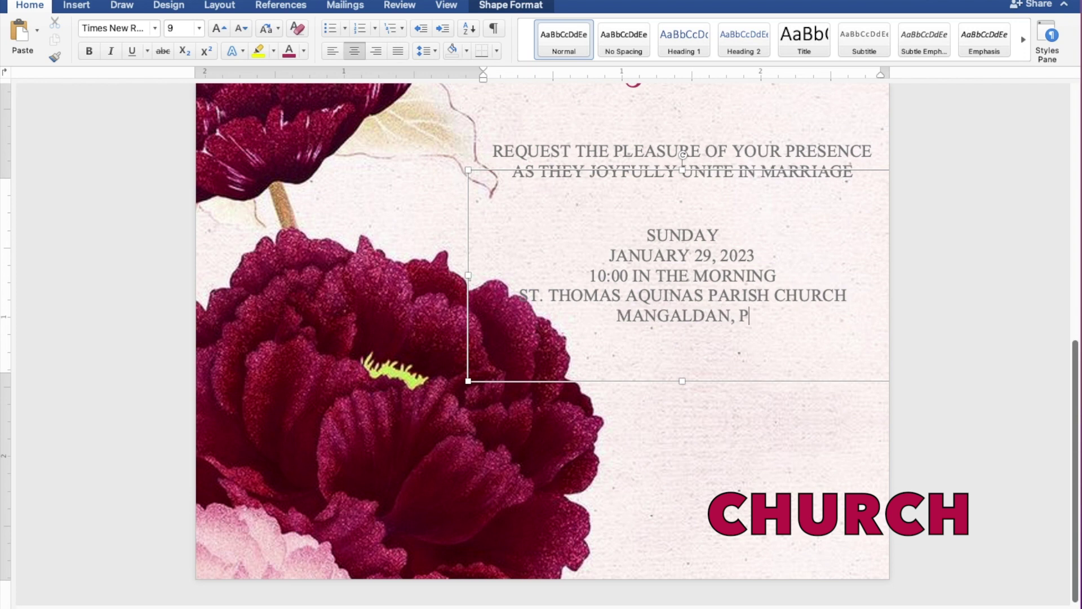
text(ANGAS)
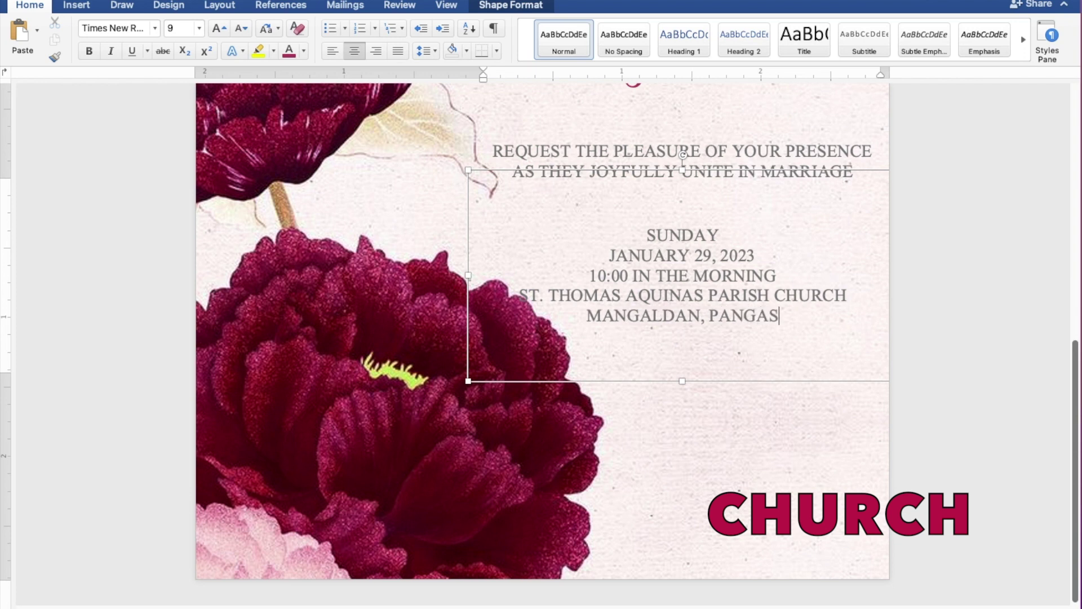
text(INAN)
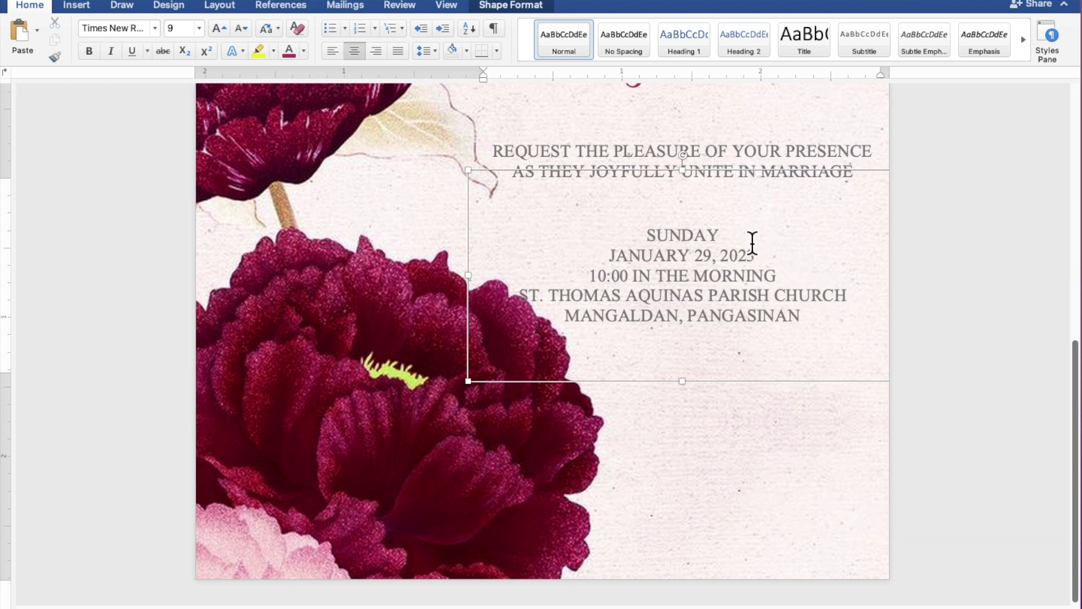
Trim the date and venue box from the top and left and seat it under the marriage line.
drag(693, 182, 699, 226)
drag(481, 310, 544, 312)
drag(702, 321, 695, 312)
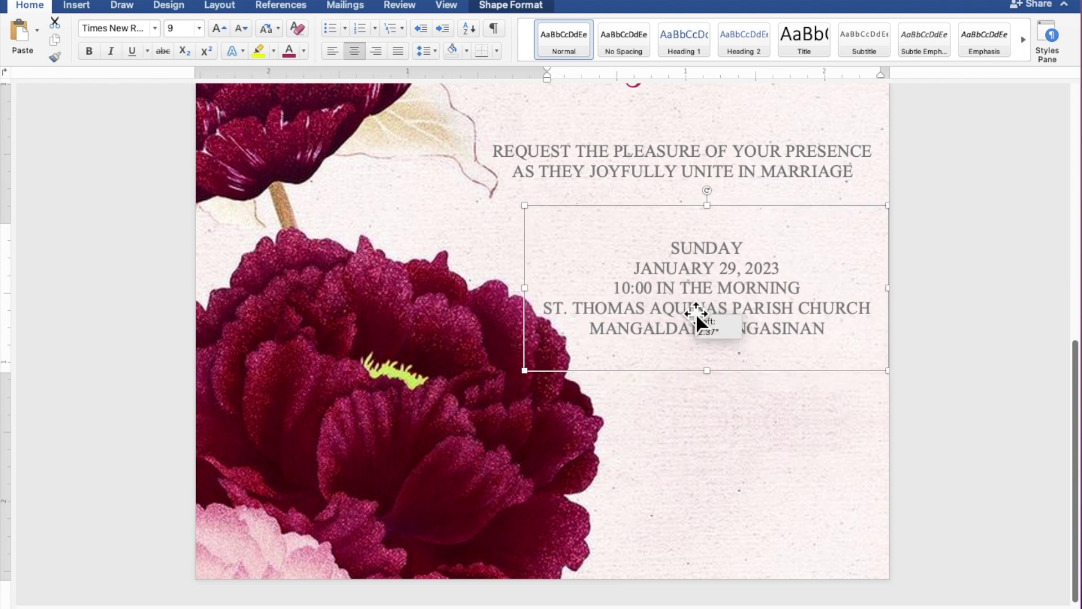
drag(695, 312, 697, 315)
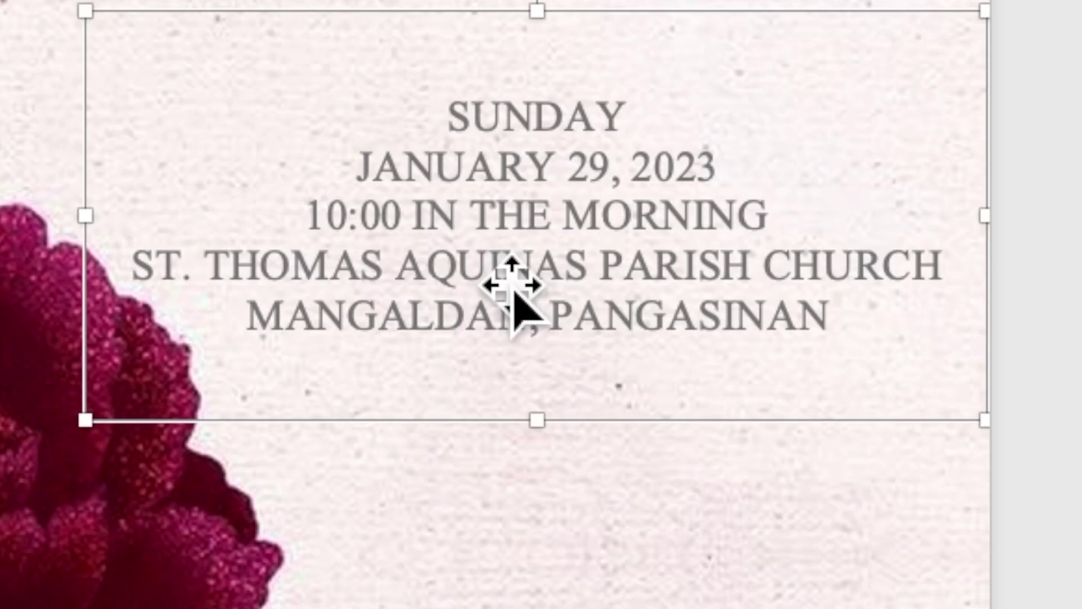
Paste a copy of the date and venue box below the original and select its lines.
right_click(487, 256)
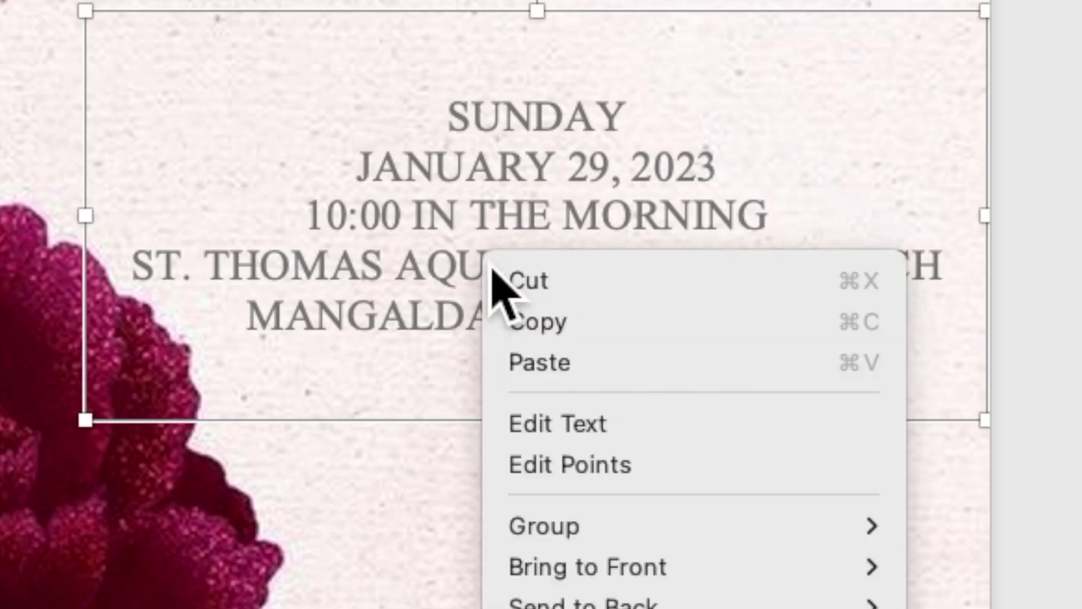
click(509, 322)
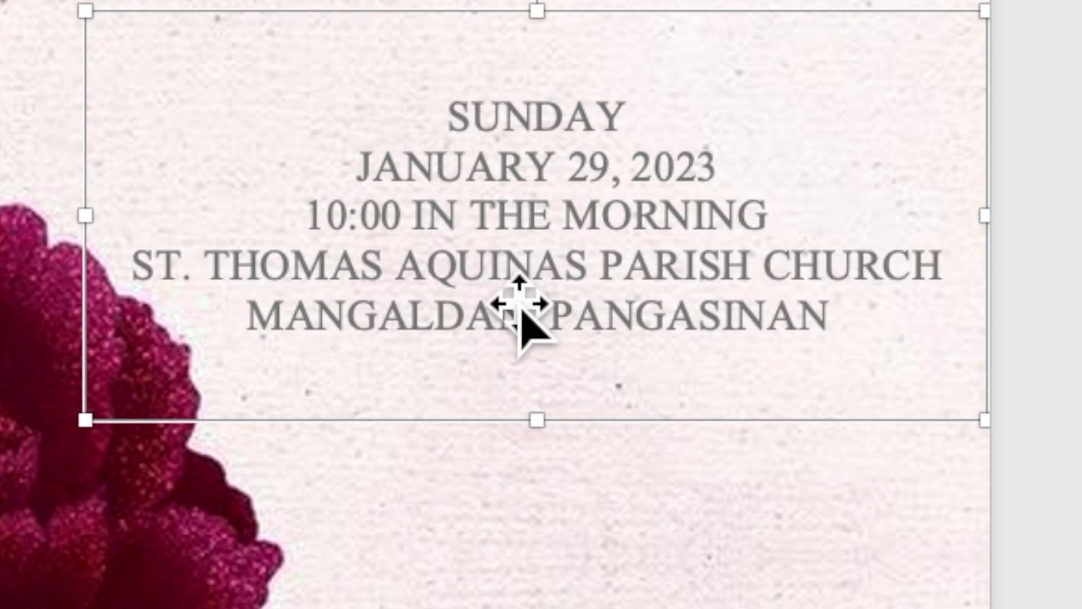
right_click(488, 233)
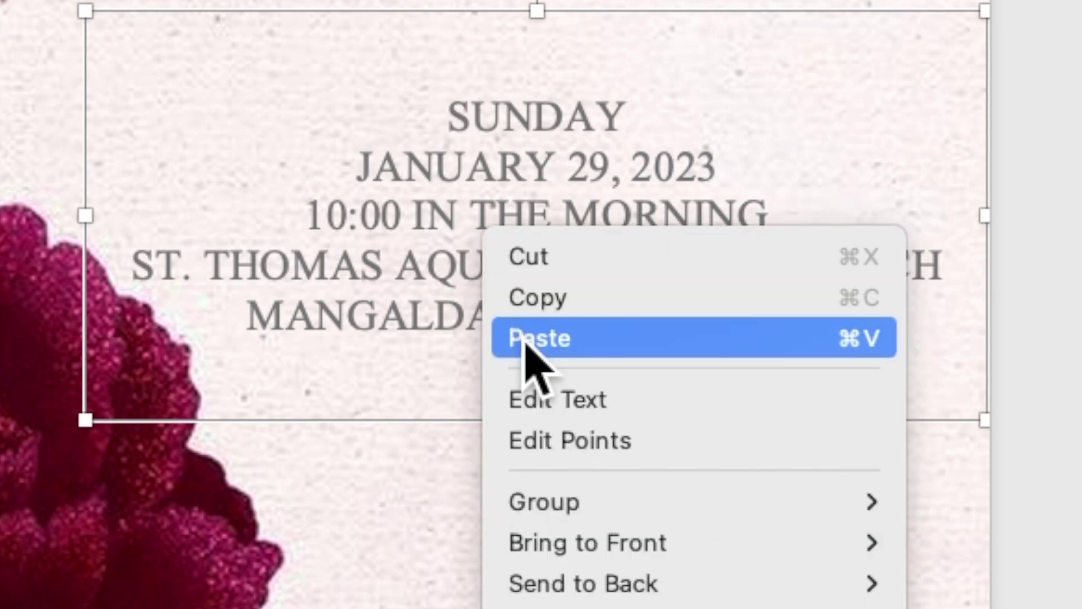
click(525, 340)
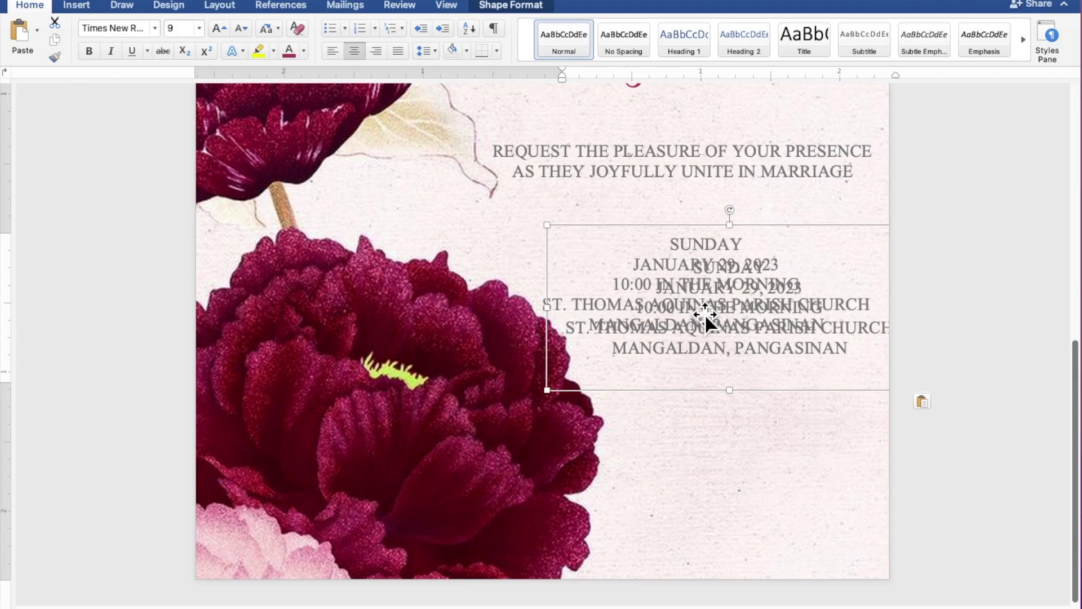
drag(705, 313, 707, 435)
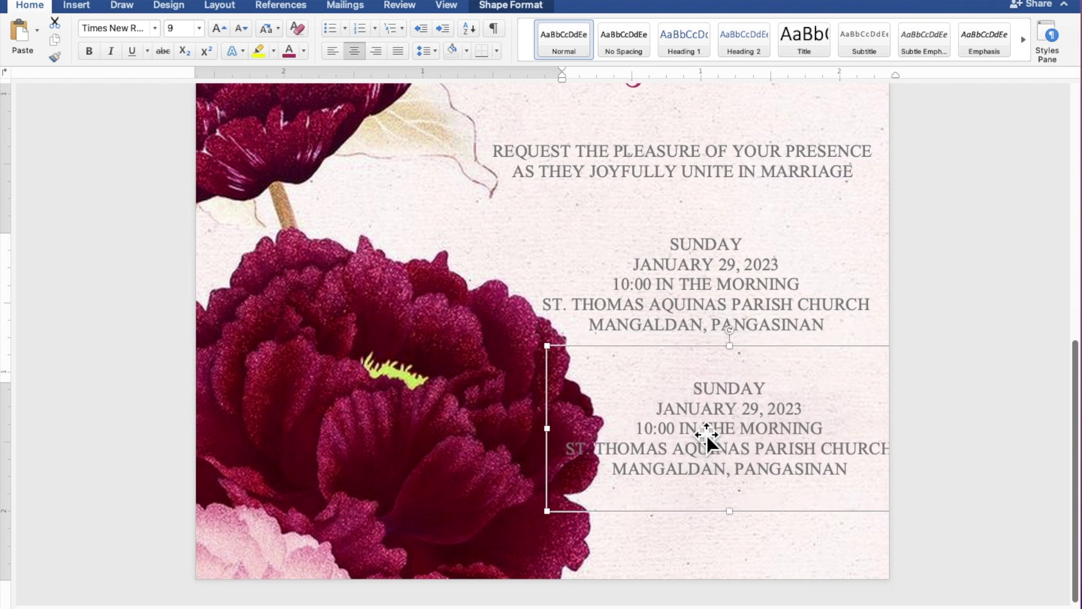
drag(694, 390, 842, 468)
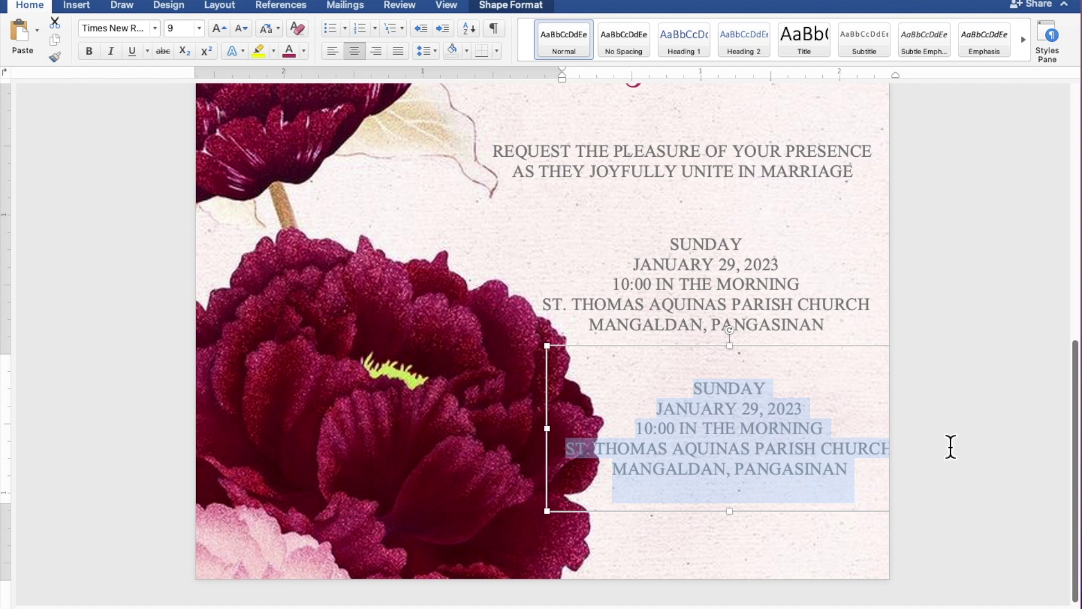
Replace the copied date and venue lines with 'Reception to follow' and select that text.
text(R)
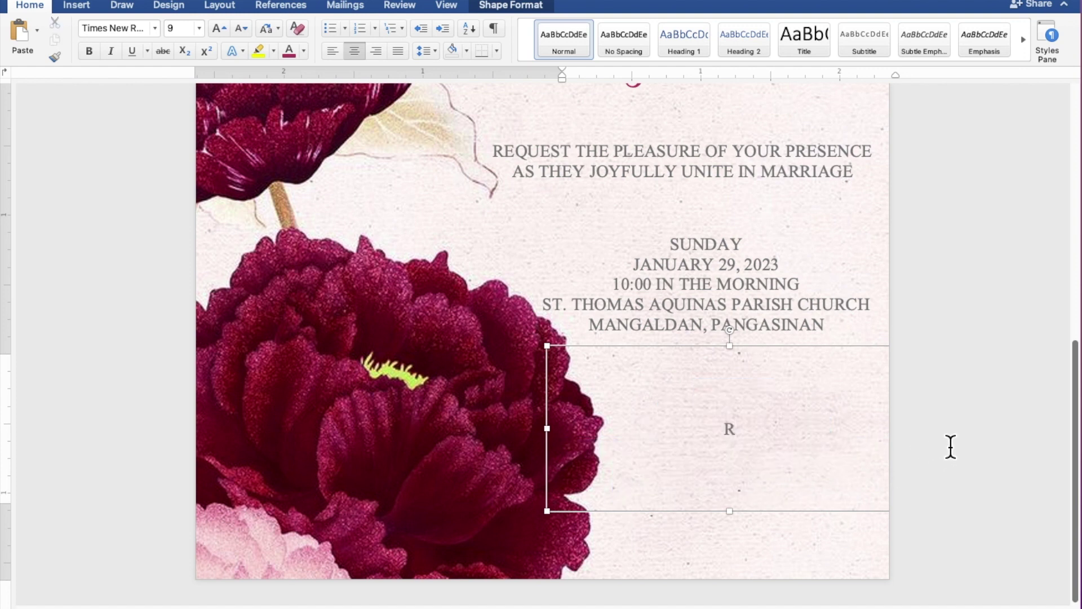
text(ecepti)
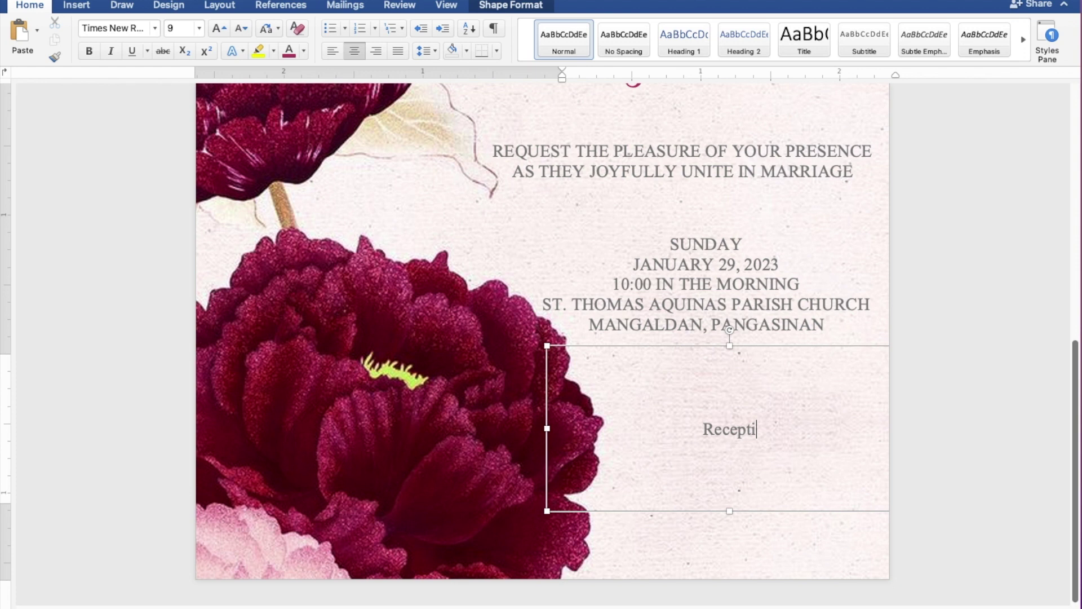
text(on to)
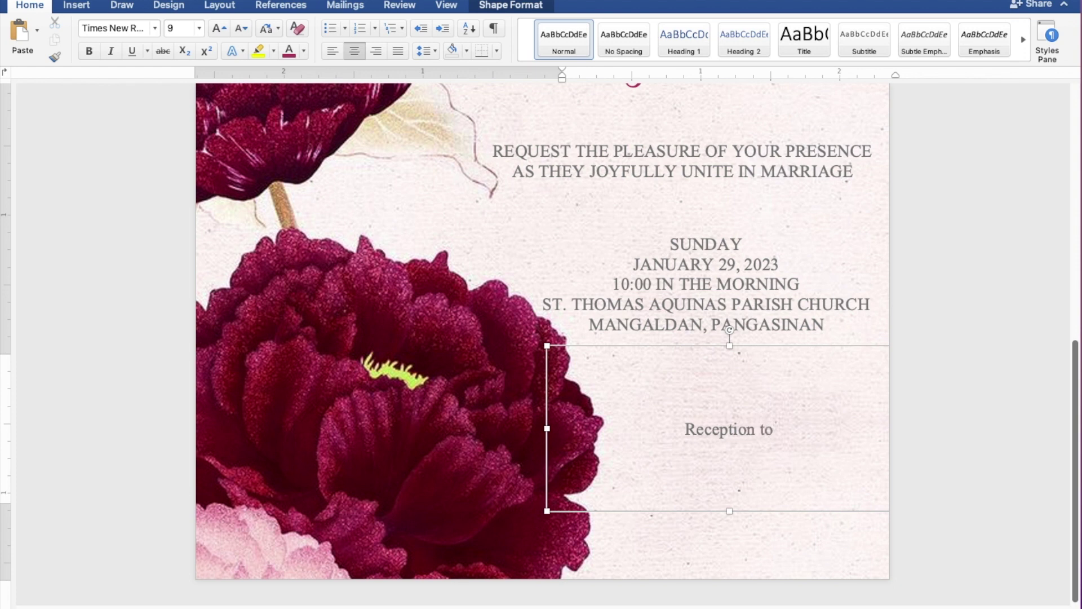
text( fol)
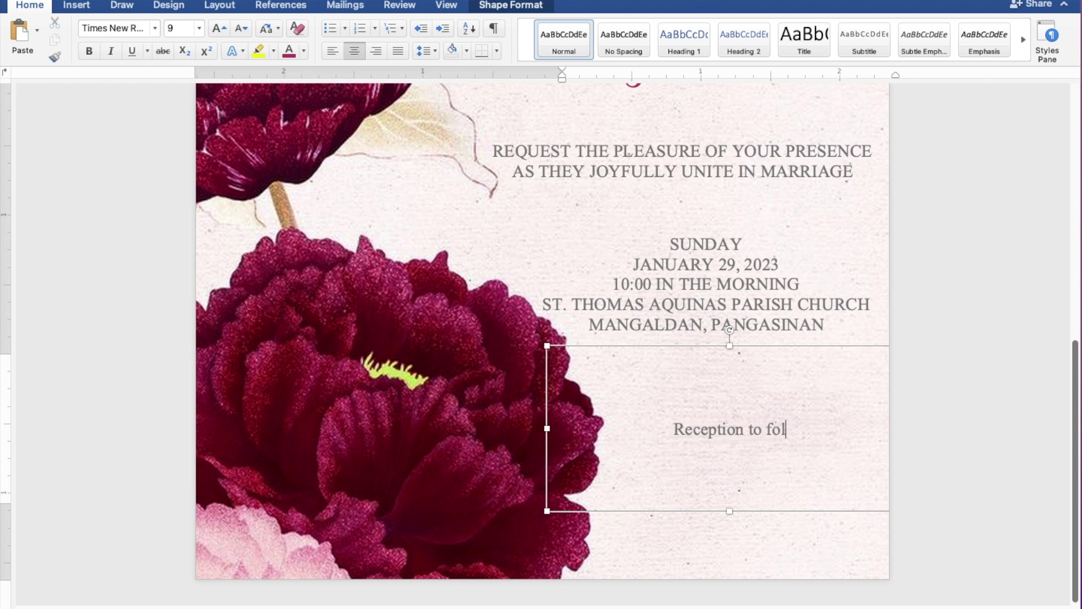
text(low)
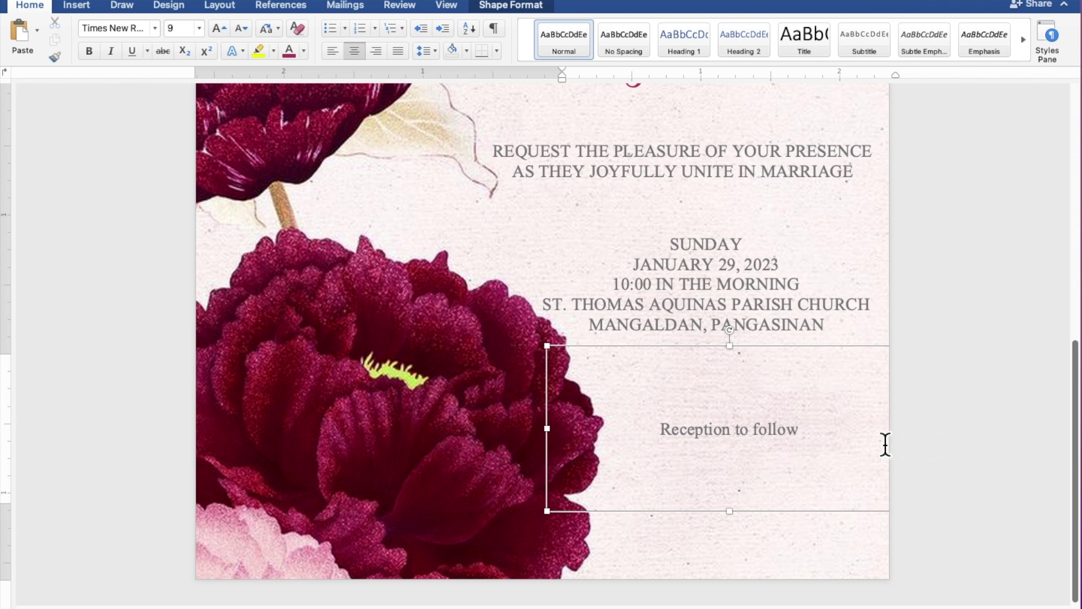
drag(807, 434, 682, 435)
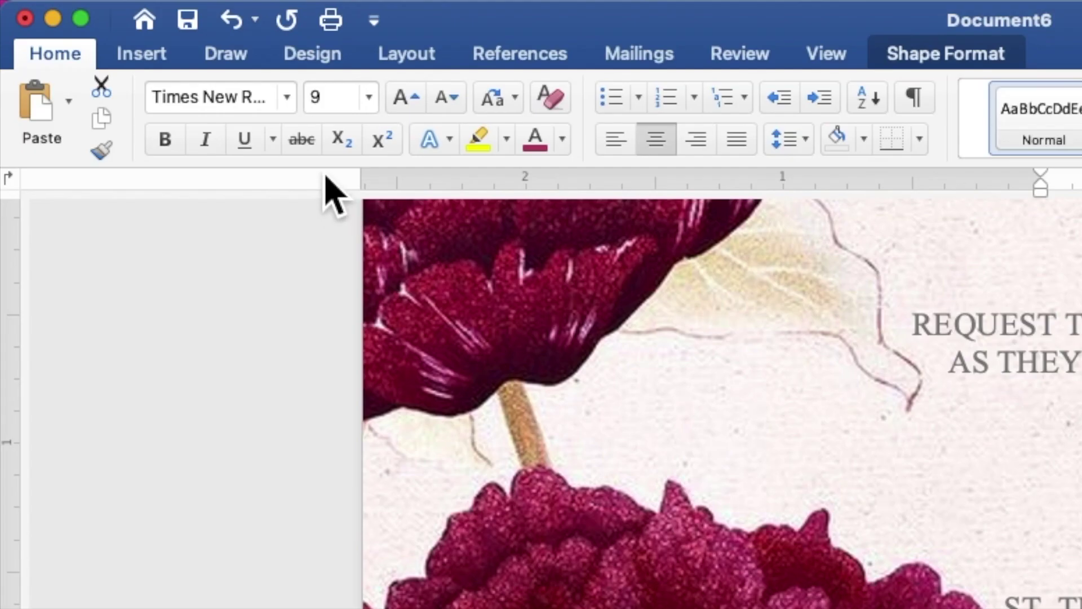
Format 'Reception to follow' in Secret Winter at 12 pt, in the recent berry-pink colour.
click(288, 102)
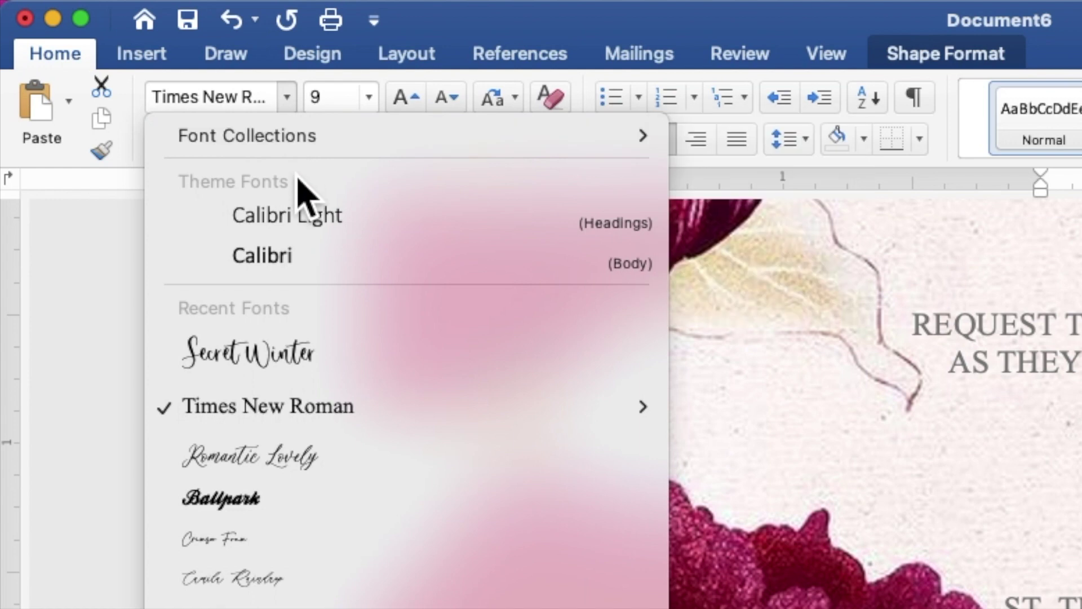
click(301, 351)
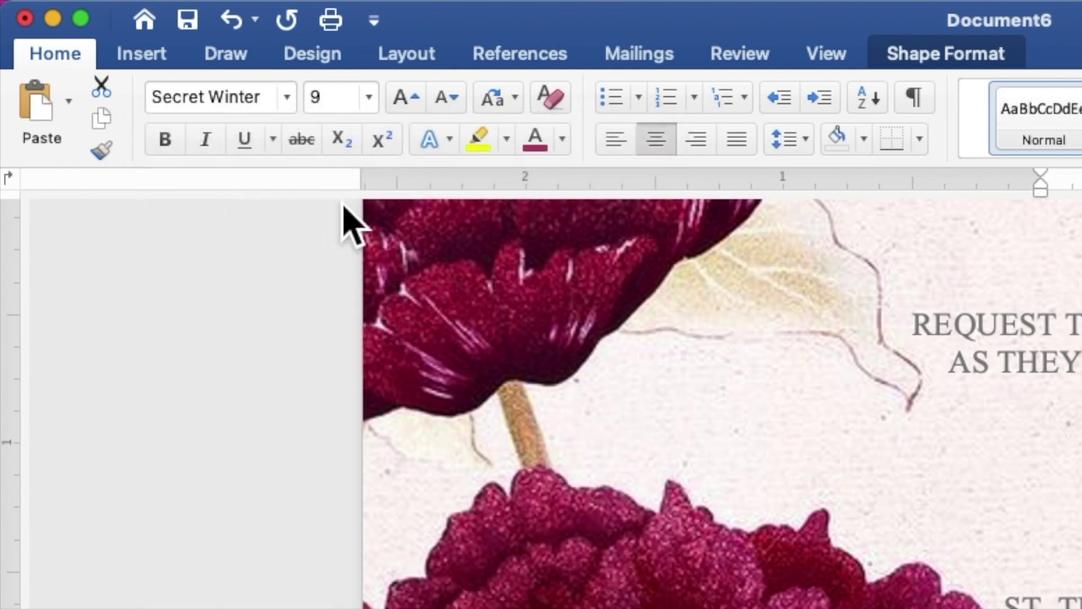
click(345, 103)
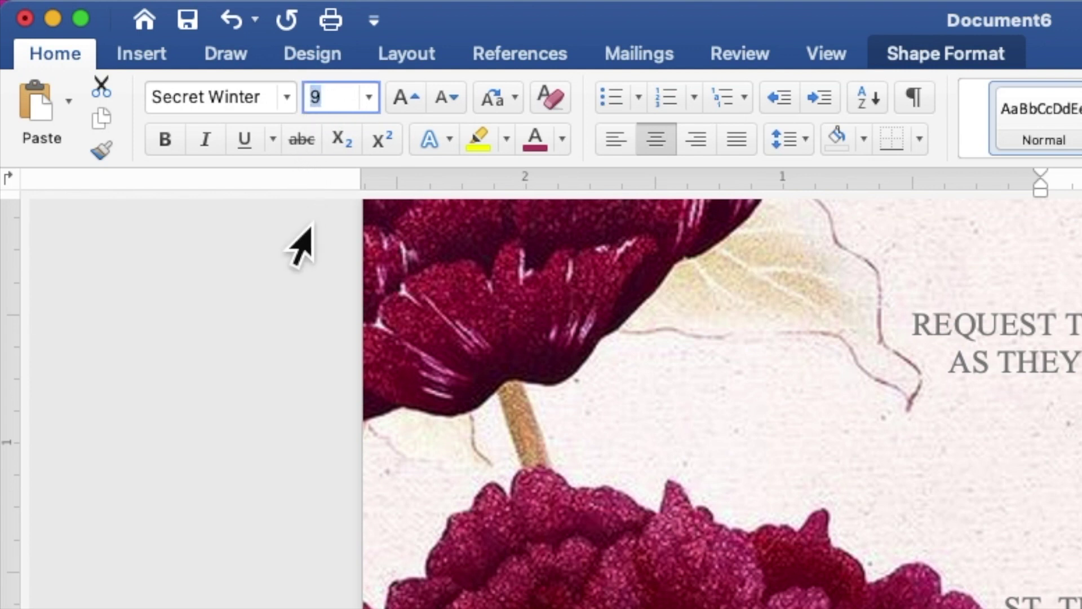
text(12)
key(Return)
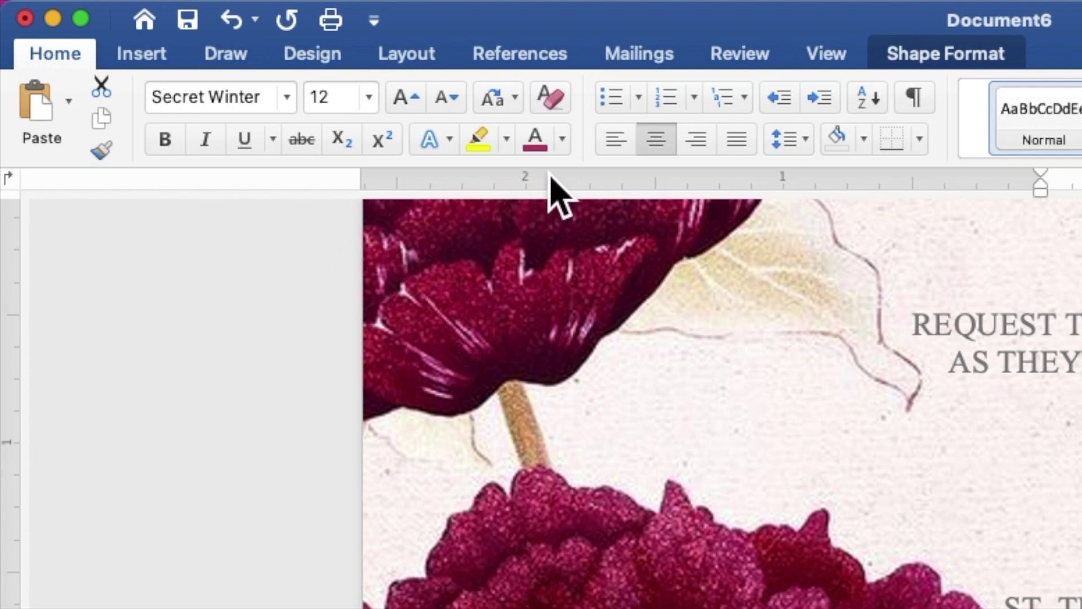
click(565, 146)
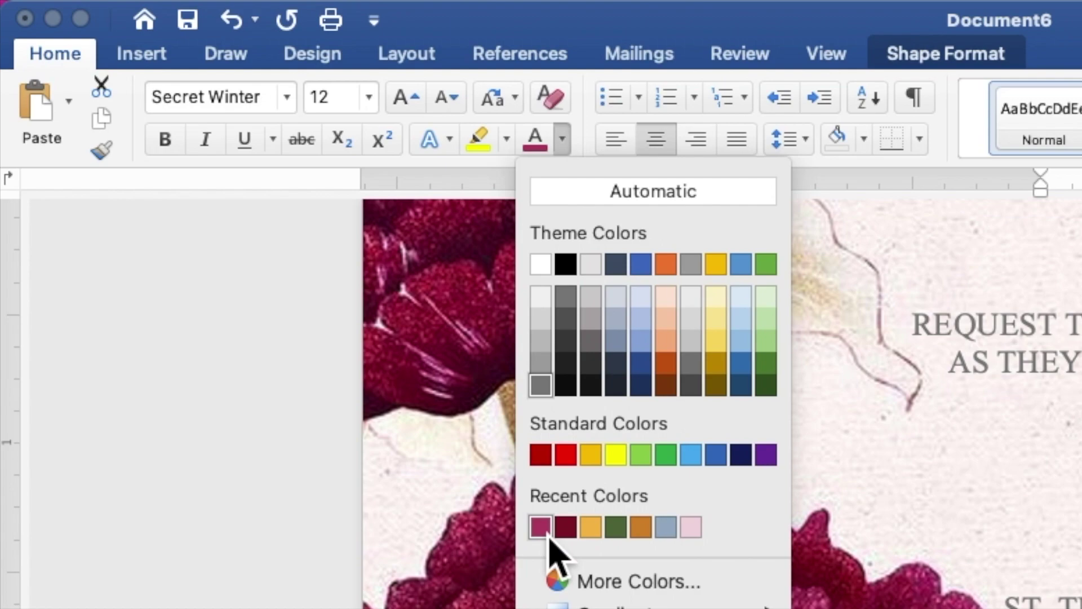
click(546, 532)
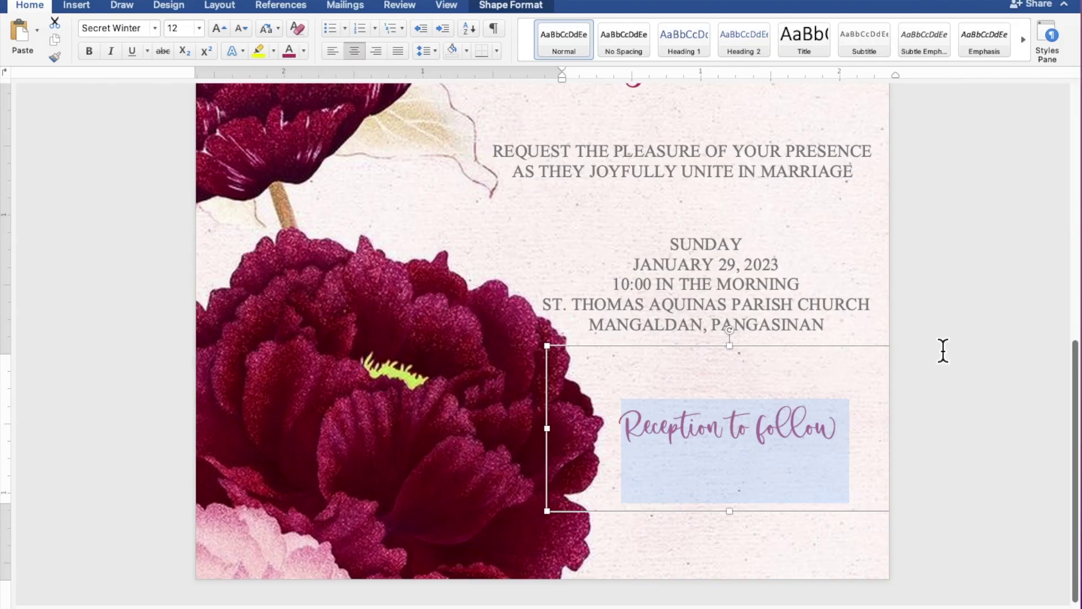
scroll(943, 351, down, 5)
scroll(943, 351, down, 1)
scroll(942, 351, up, 1)
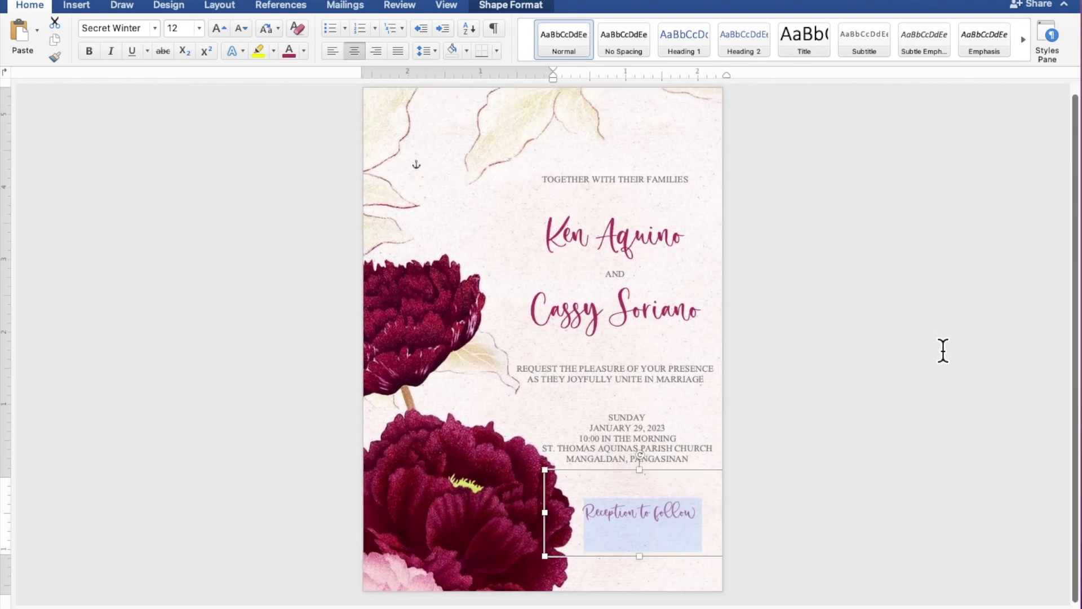
Nudge the 'Reception to follow' box up two steps, closer to the venue details.
click(943, 351)
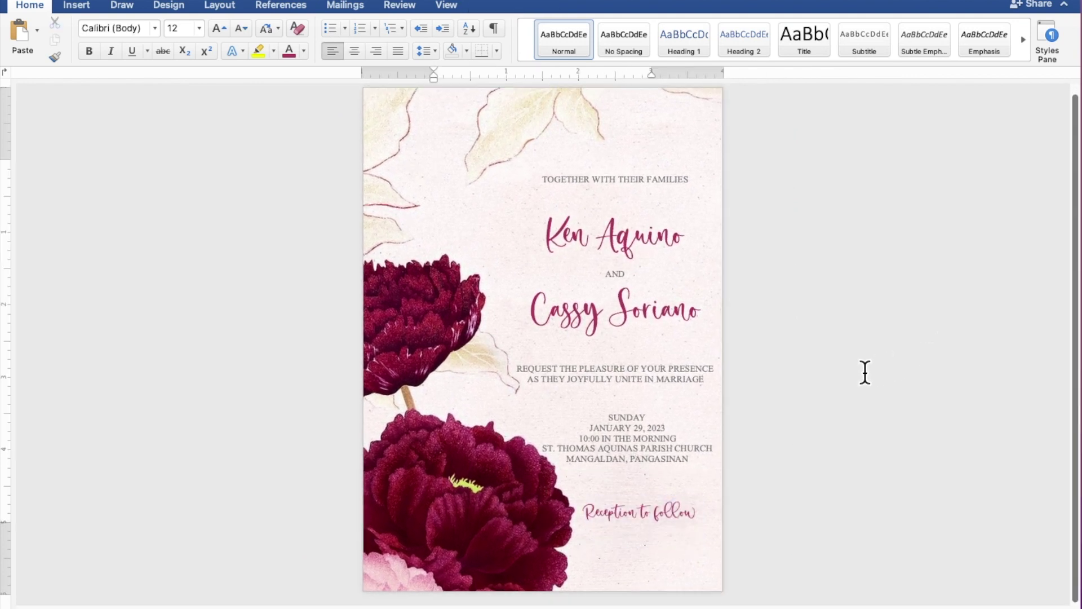
click(675, 444)
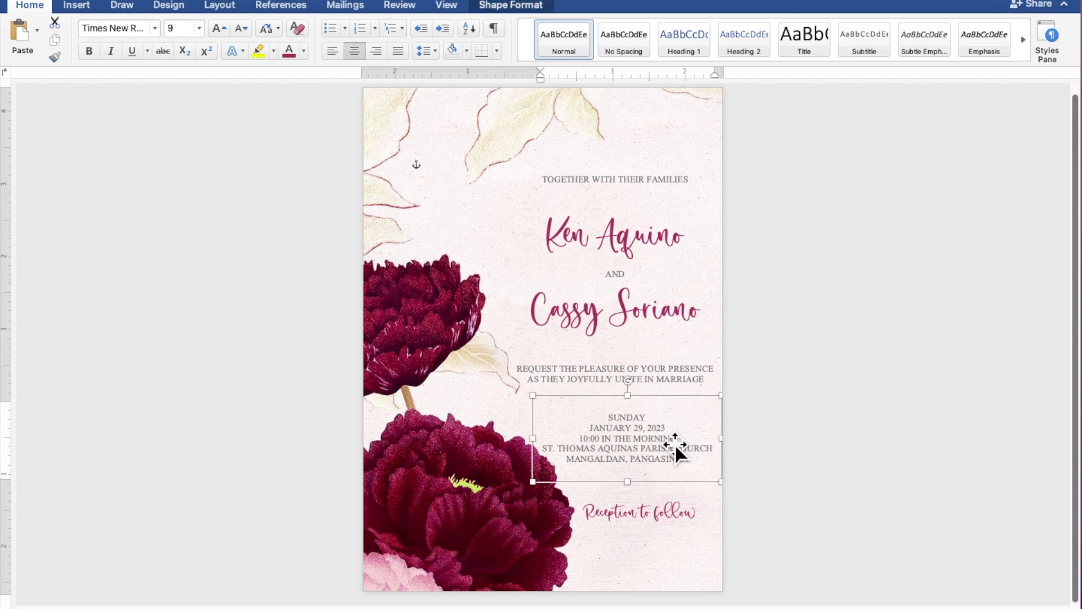
click(699, 338)
click(697, 466)
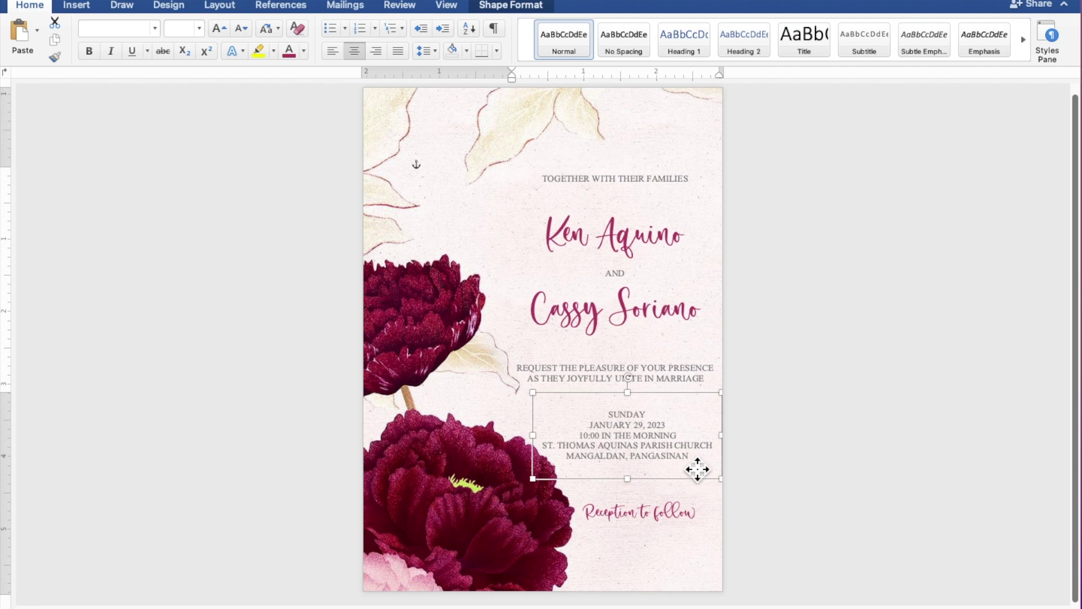
click(694, 530)
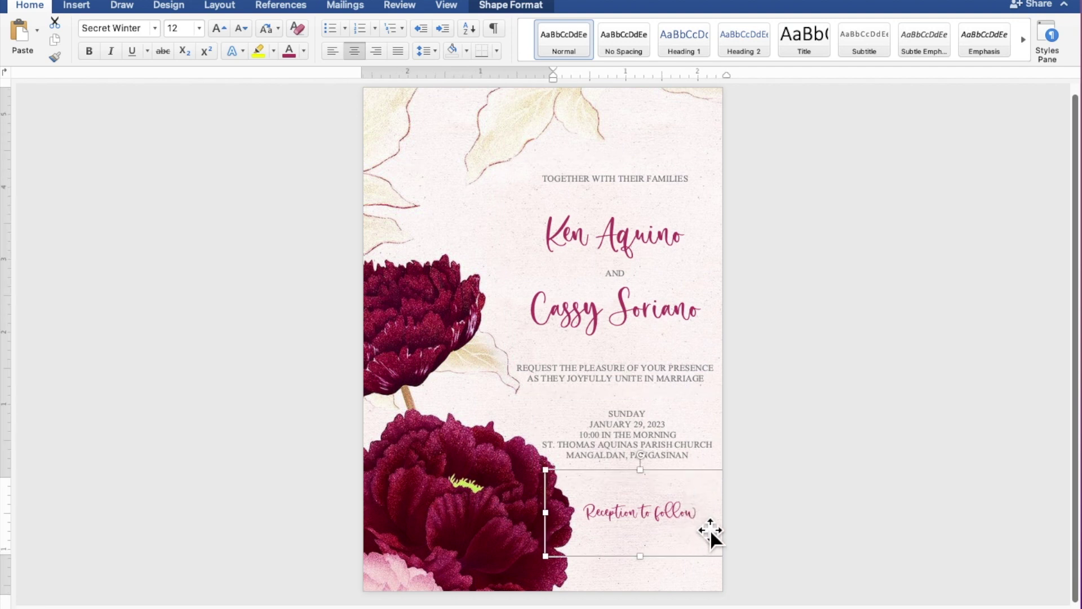
key(Up)
key(Up)
key(Up)
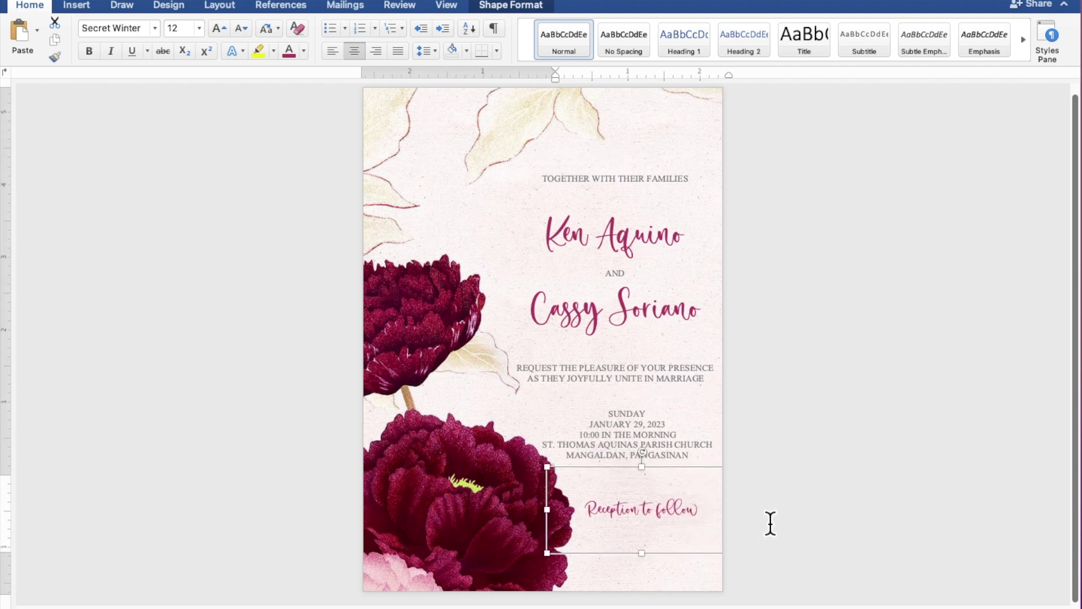
key(Up)
key(Up)
click(894, 424)
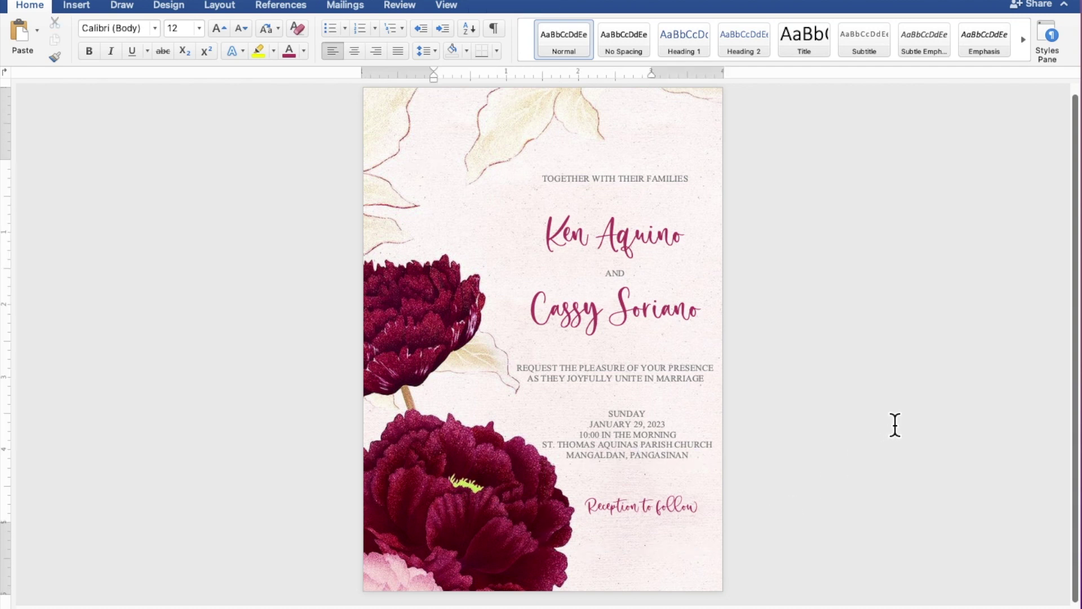